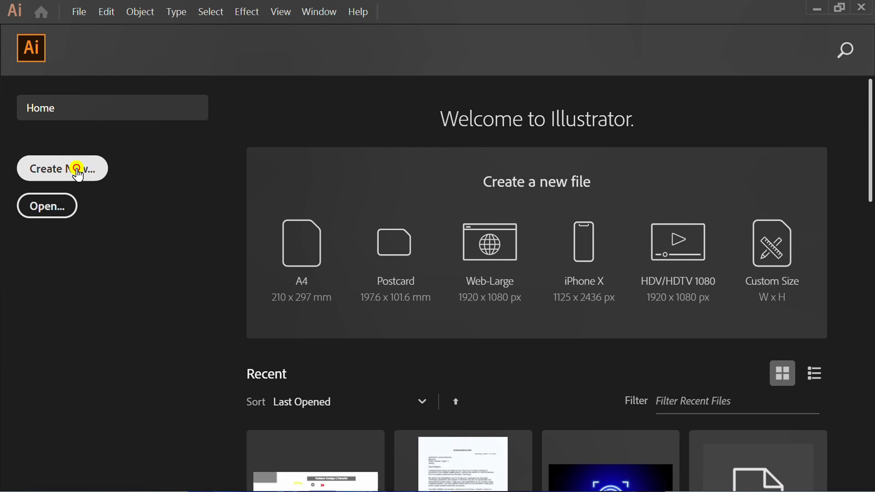
- Create a new 1280 × 720 pt document from the Home screen
click(77, 173)
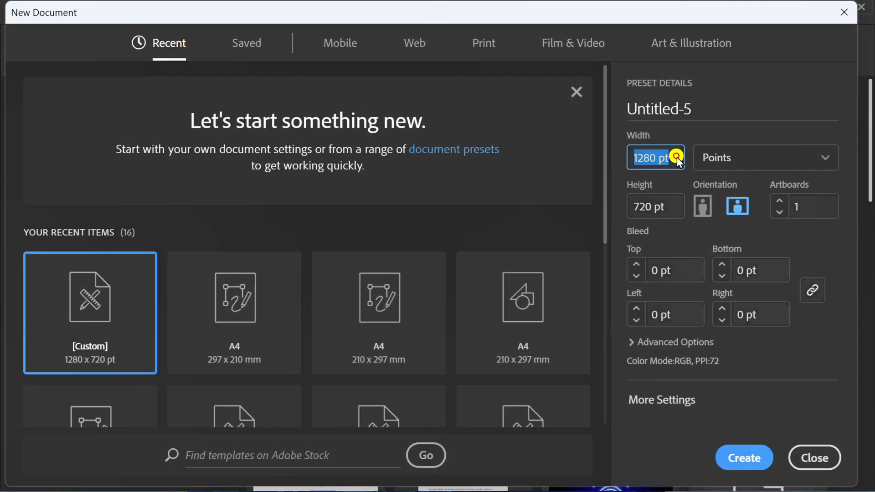
click(678, 206)
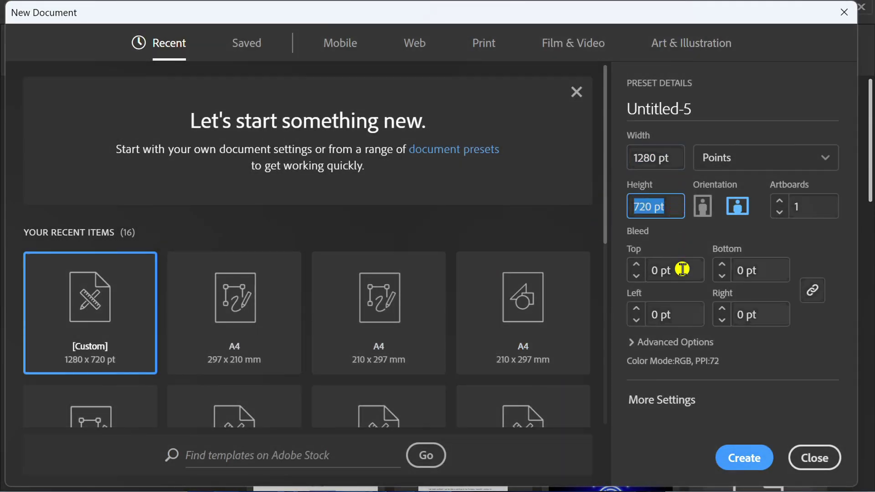
click(746, 458)
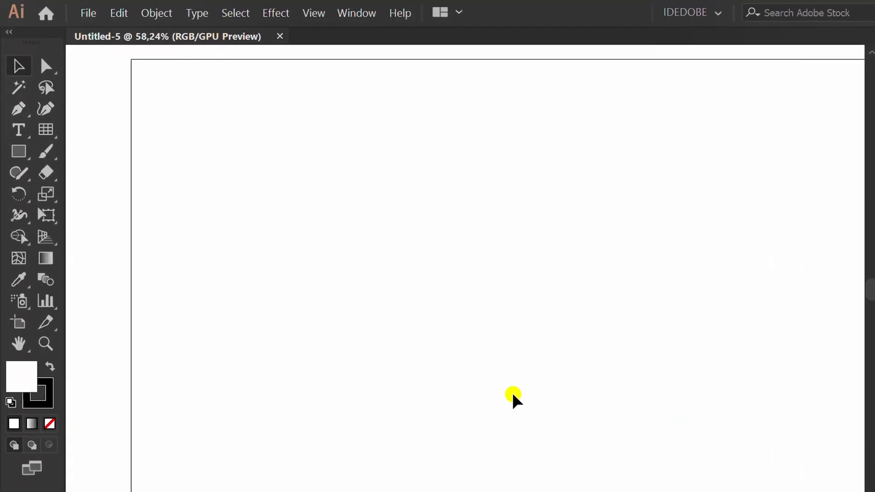
- Switch to the Rectangular Grid Tool and discard a test grid drawn on the artboard
click(45, 130)
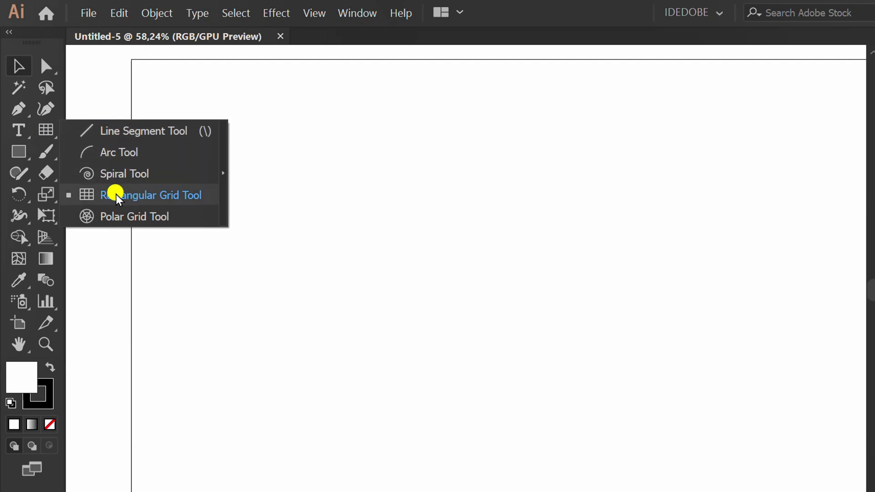
click(183, 192)
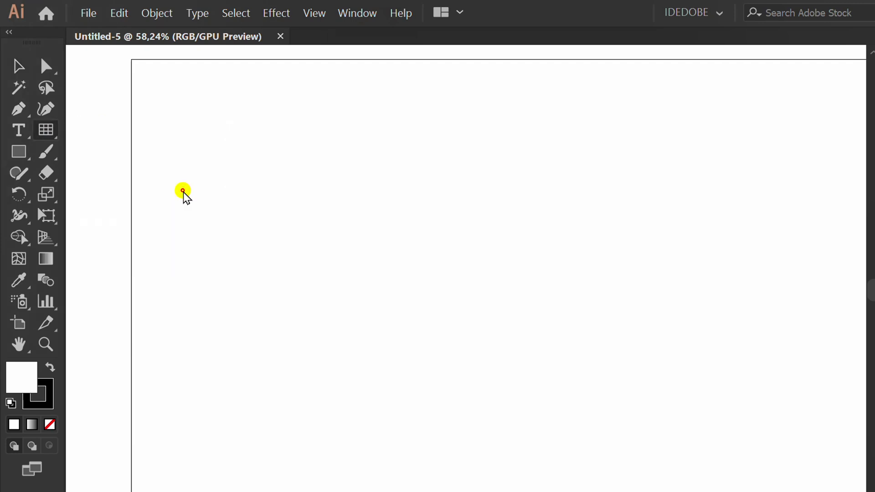
drag(205, 142, 683, 369)
key(Delete)
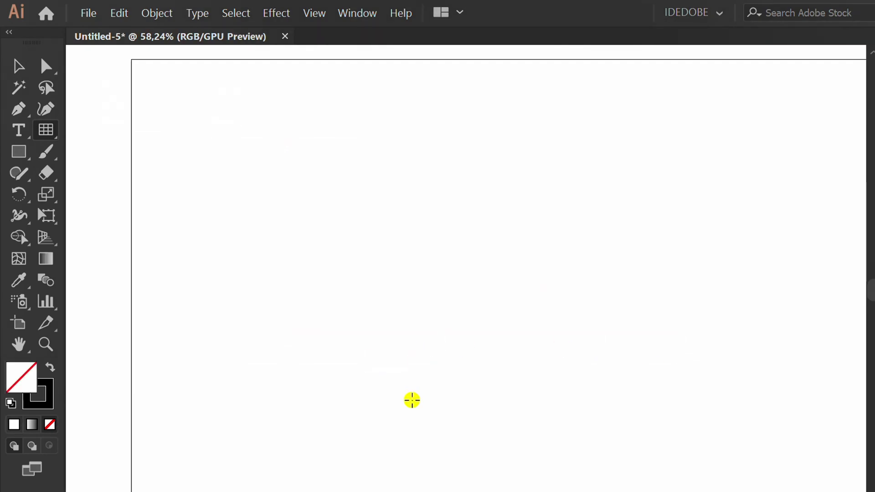
- Create a 737.01 × 348.82 pt grid with 20 horizontal and 40 vertical dividers, without an outer frame
click(245, 185)
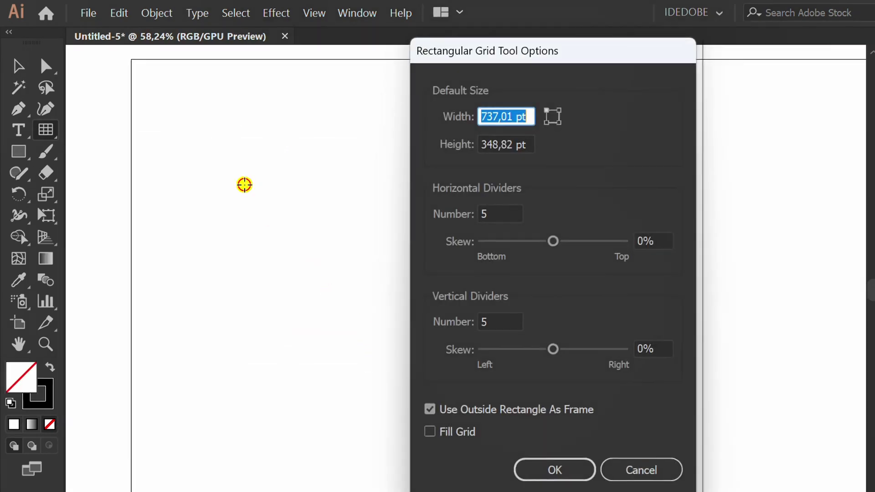
click(433, 184)
text(20)
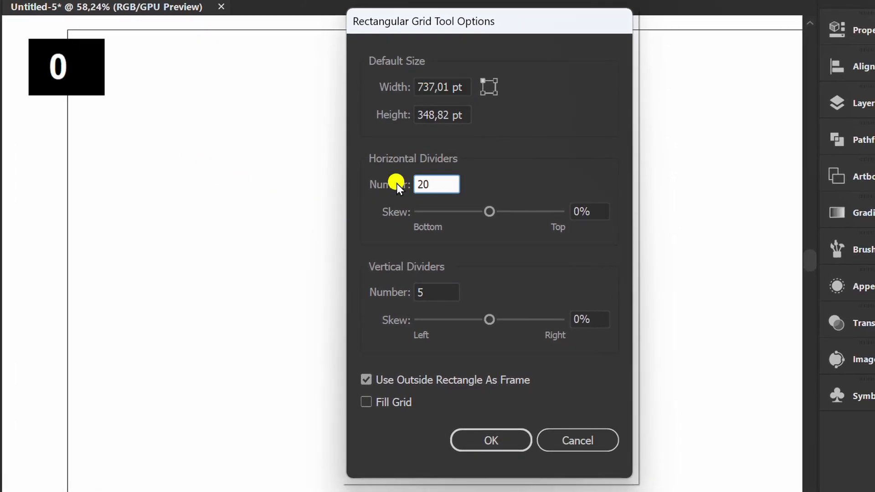
click(423, 291)
text(40)
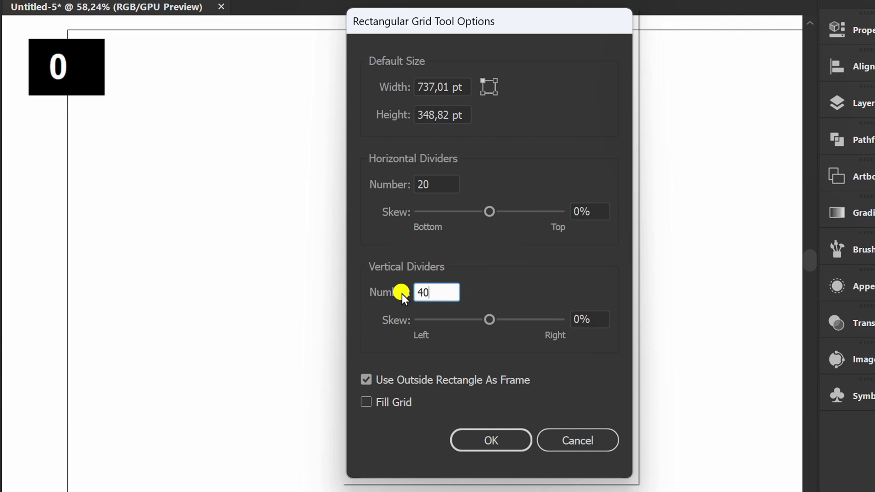
click(365, 378)
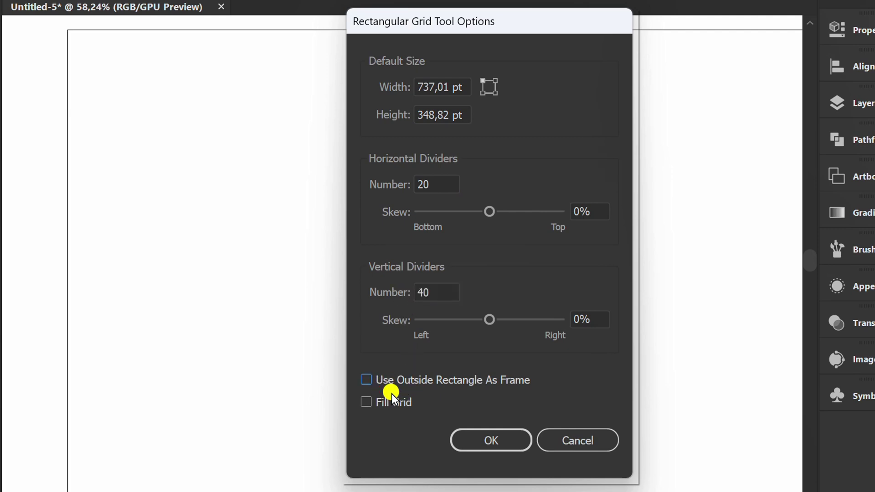
click(482, 438)
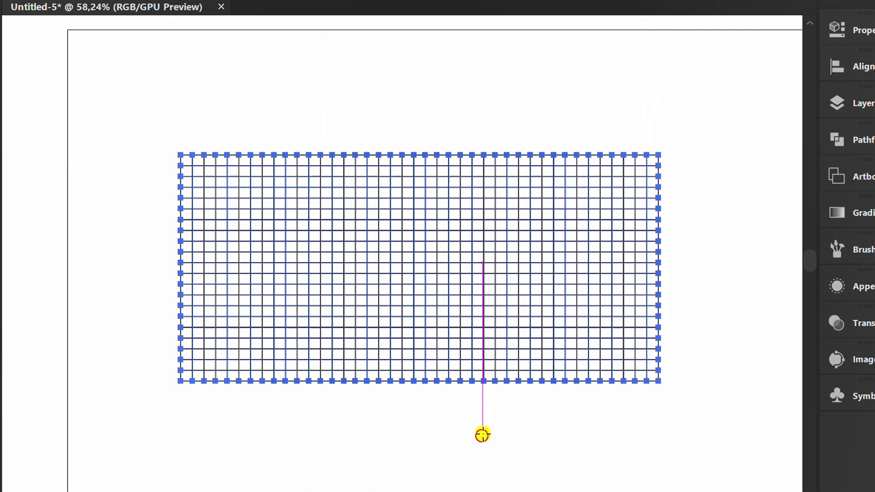
- Enter the grid group in isolation mode and delete its left edge line
key(v)
click(344, 426)
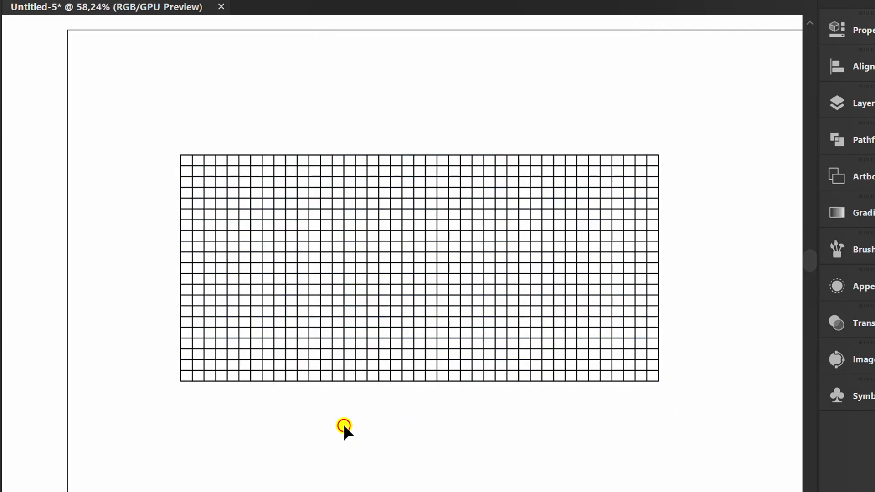
click(250, 239)
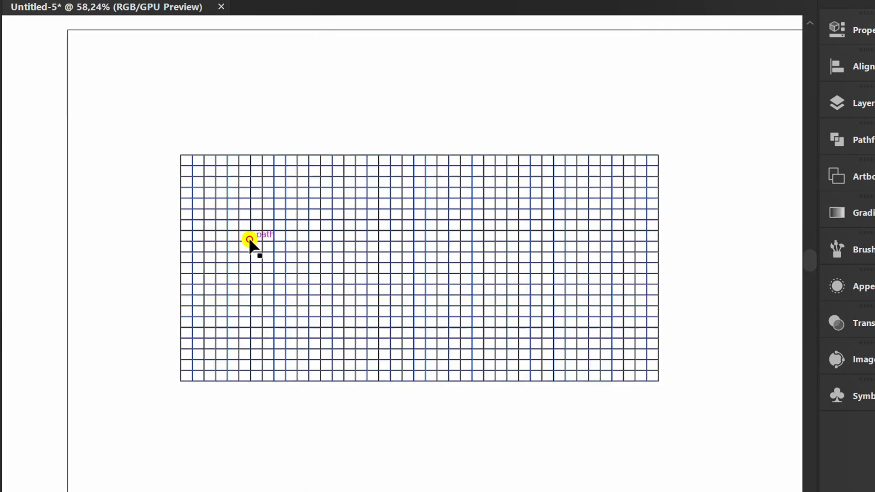
double_click(250, 239)
scroll(147, 197, up, 5)
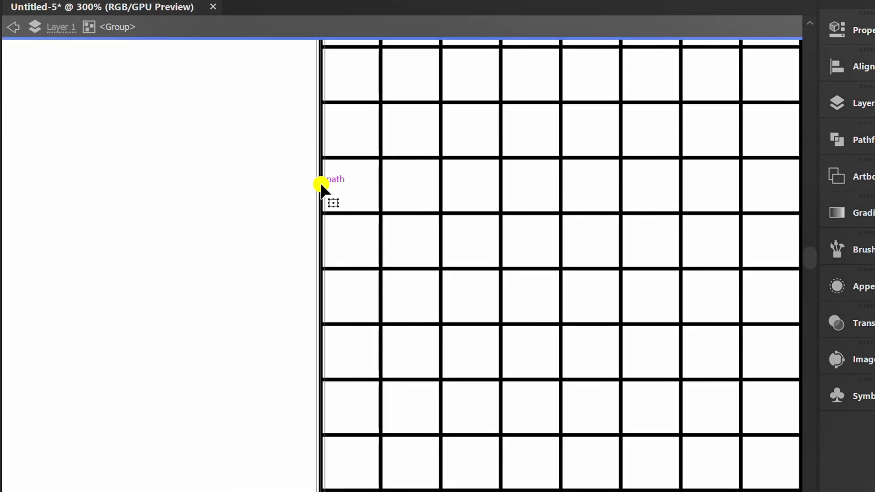
key(Delete)
scroll(564, 162, down, 5)
- Delete the grid's top and bottom horizontal edge lines
click(484, 172)
key(Delete)
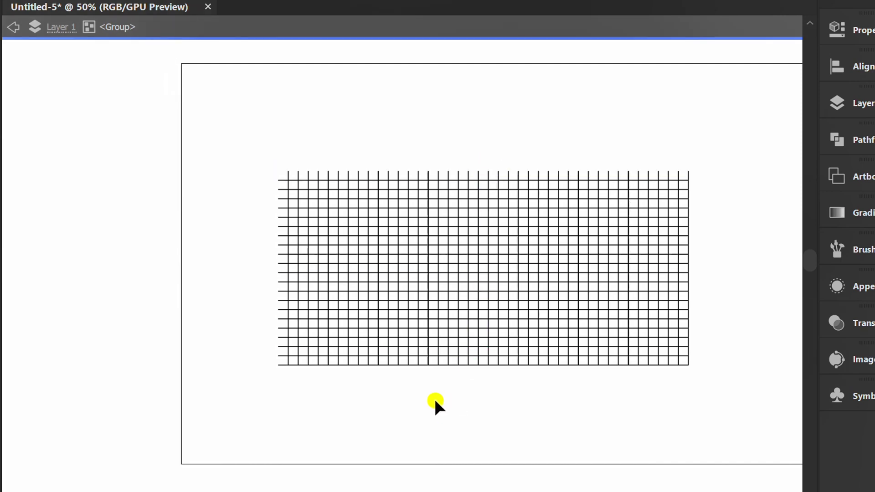
click(445, 364)
key(Delete)
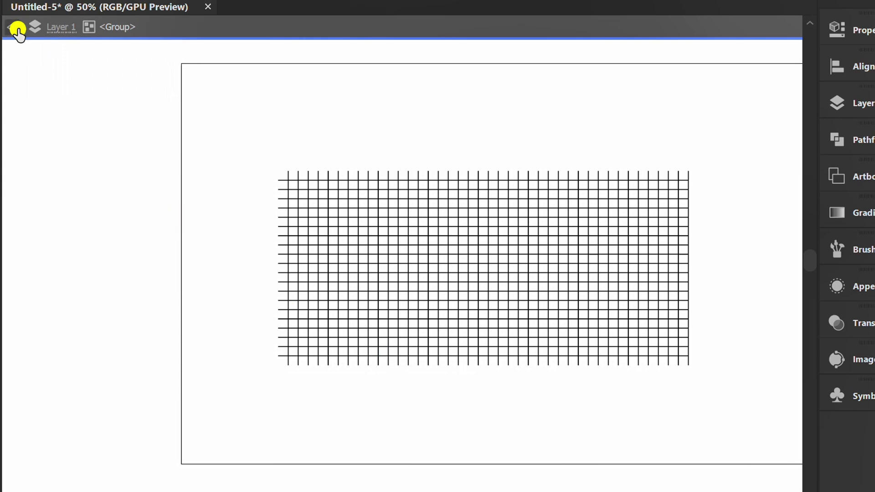
- Exit isolation mode and show the Symbols panel from the Window menu
click(16, 30)
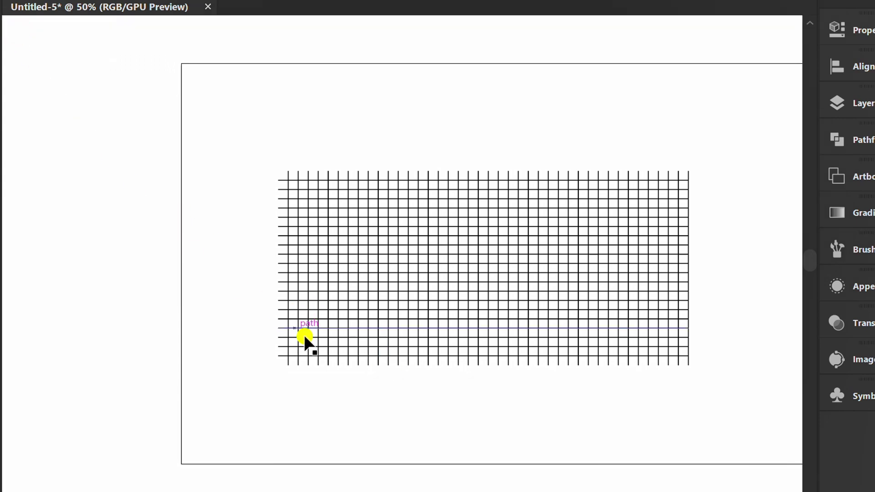
click(847, 393)
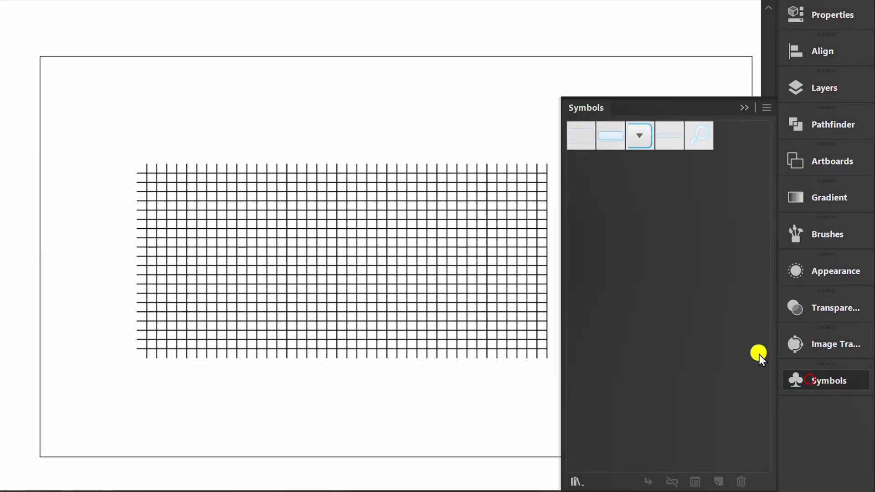
drag(663, 110, 611, 59)
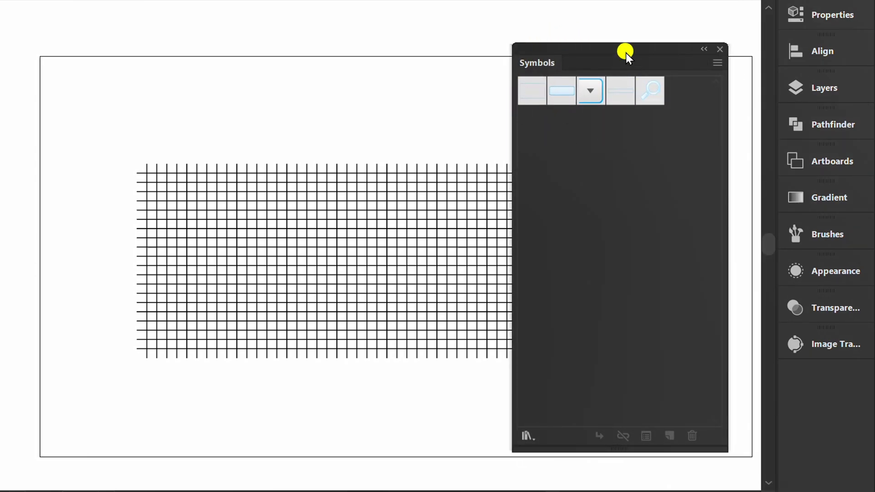
click(719, 49)
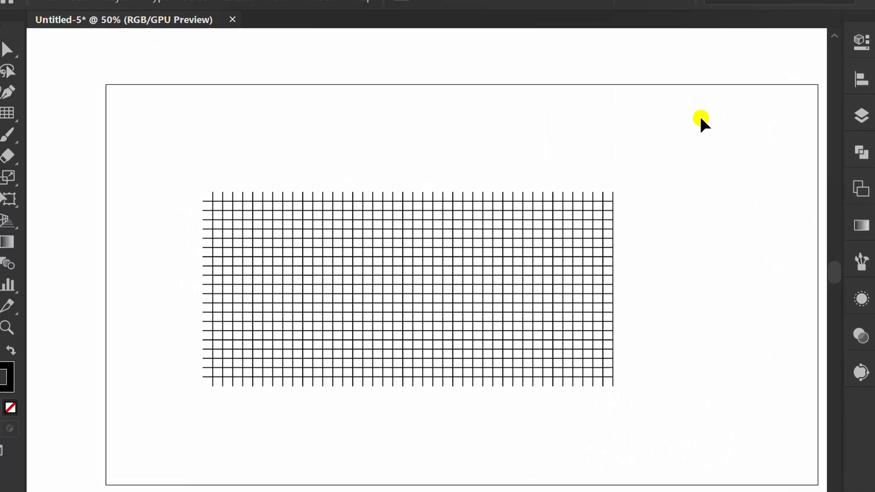
click(358, 13)
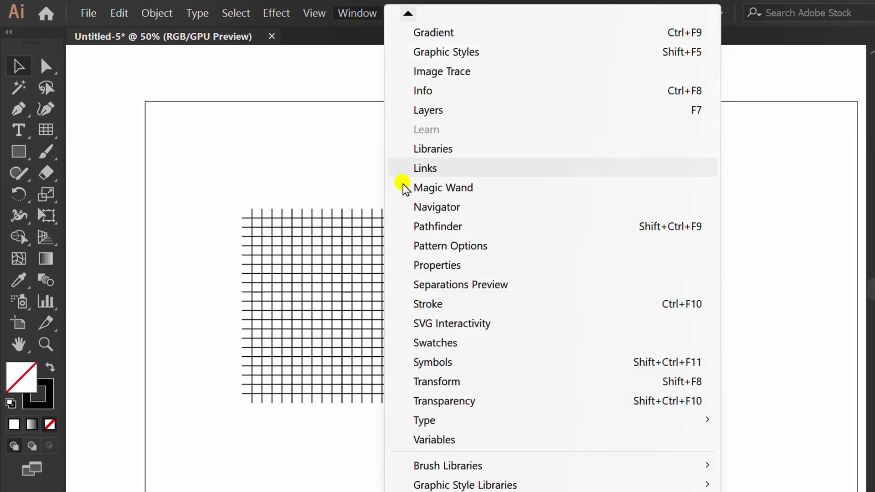
click(464, 363)
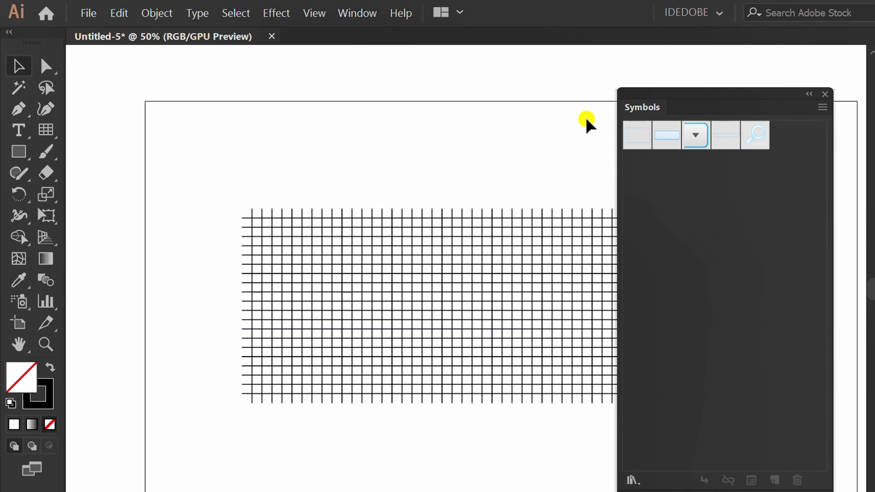
- Drag the whole grid into the Symbols panel as a new symbol, then reselect the grid
drag(586, 121, 344, 371)
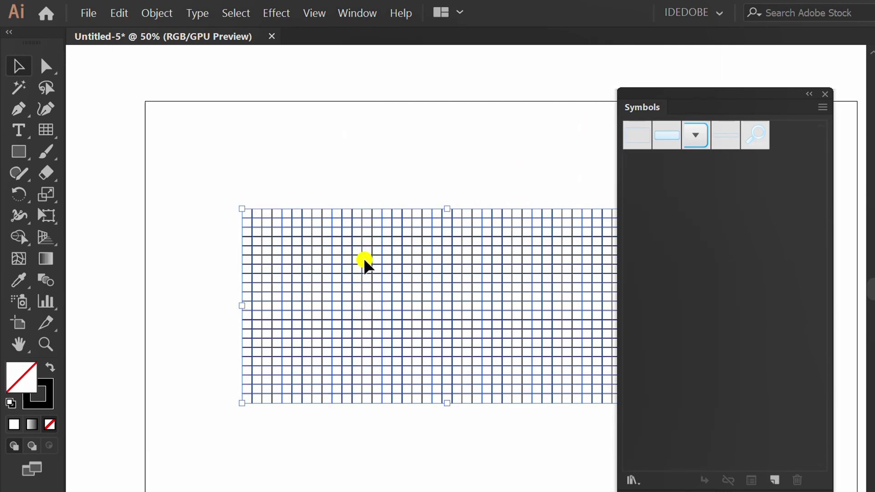
drag(365, 250, 744, 201)
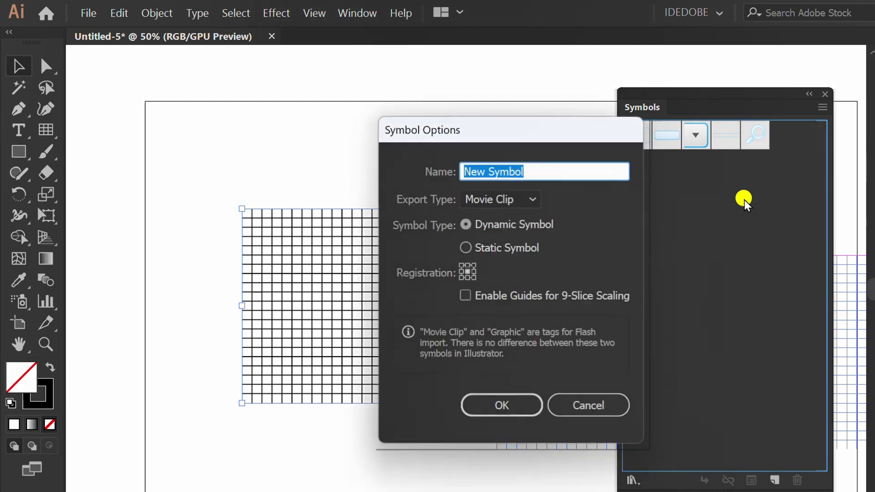
click(506, 405)
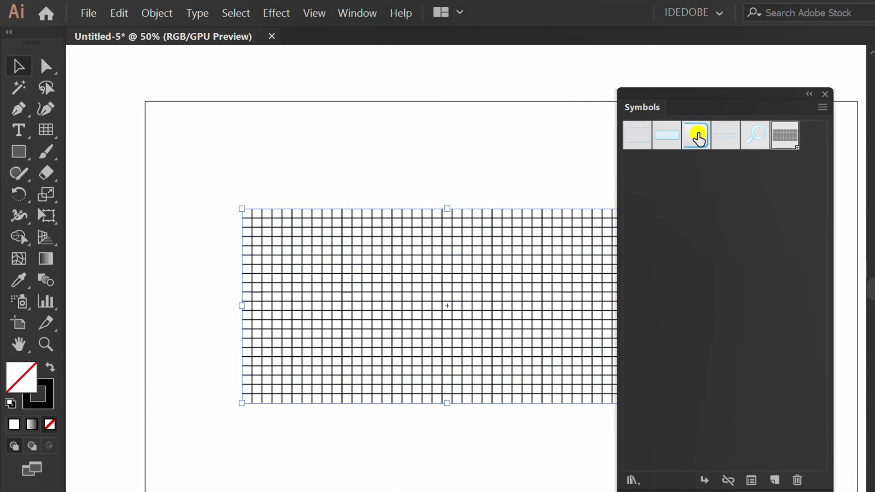
drag(707, 87, 794, 377)
click(586, 140)
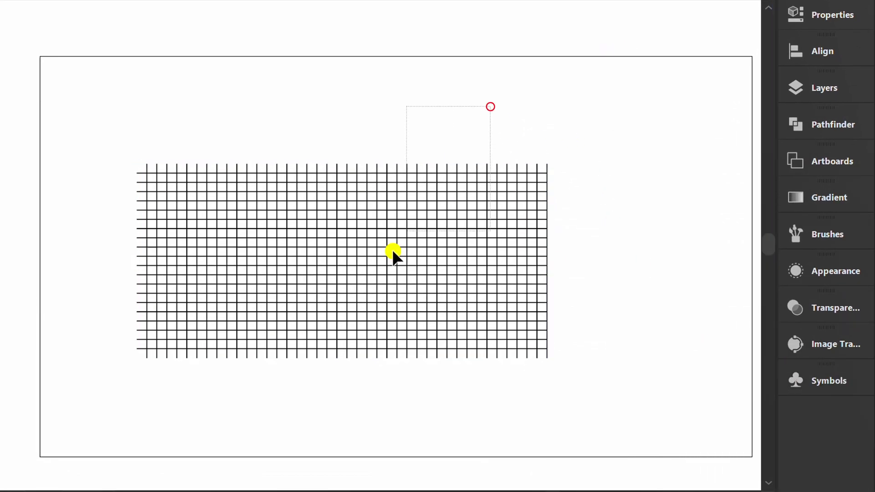
drag(392, 253, 366, 292)
- Delete the grid and draw a 400 × 400 pt circle with the Ellipse tool
key(Delete)
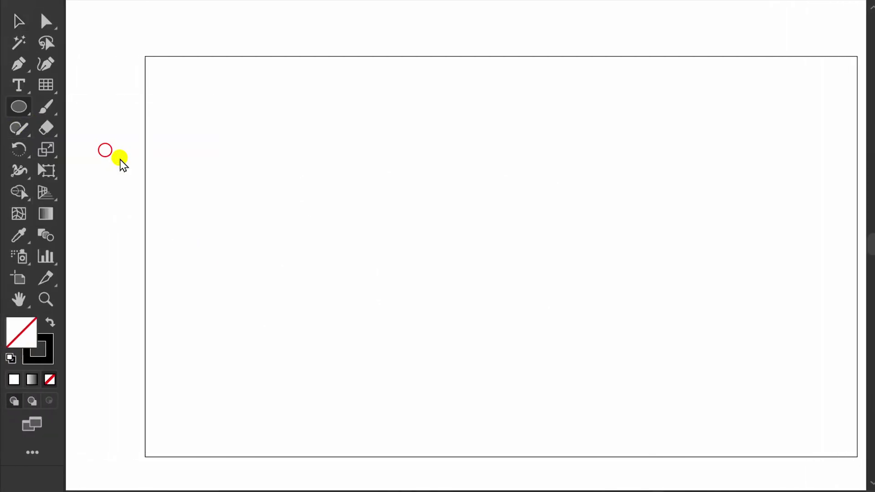
click(442, 226)
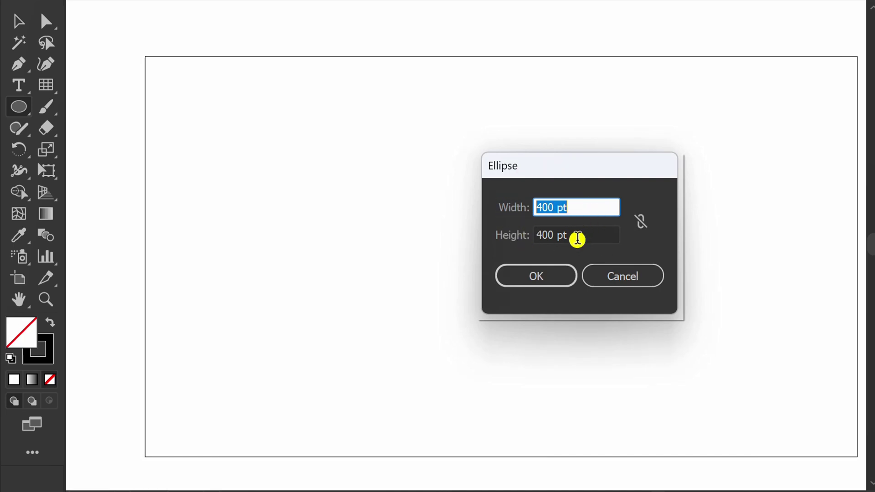
click(540, 275)
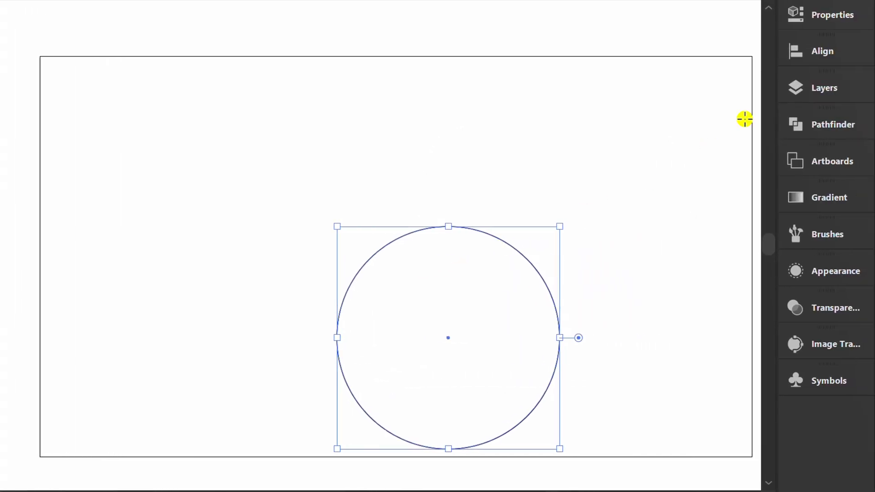
- Centre the circle horizontally and vertically on the artboard using the Align options
click(801, 52)
click(620, 84)
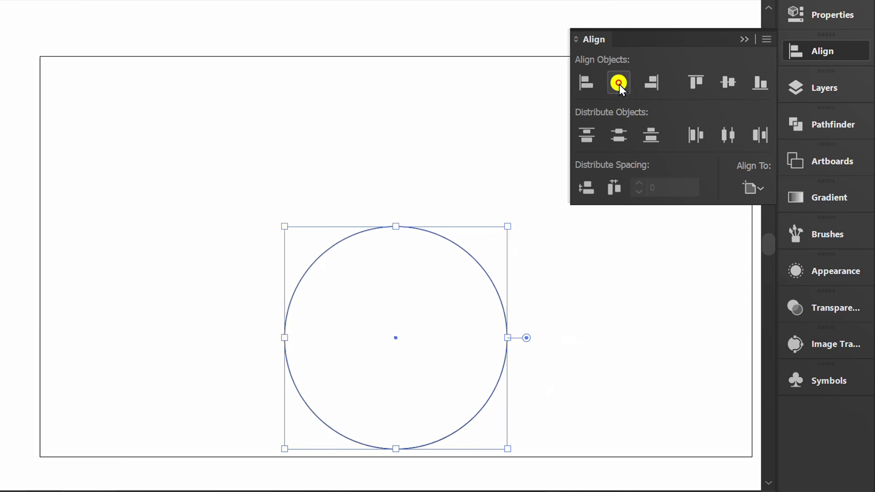
click(728, 83)
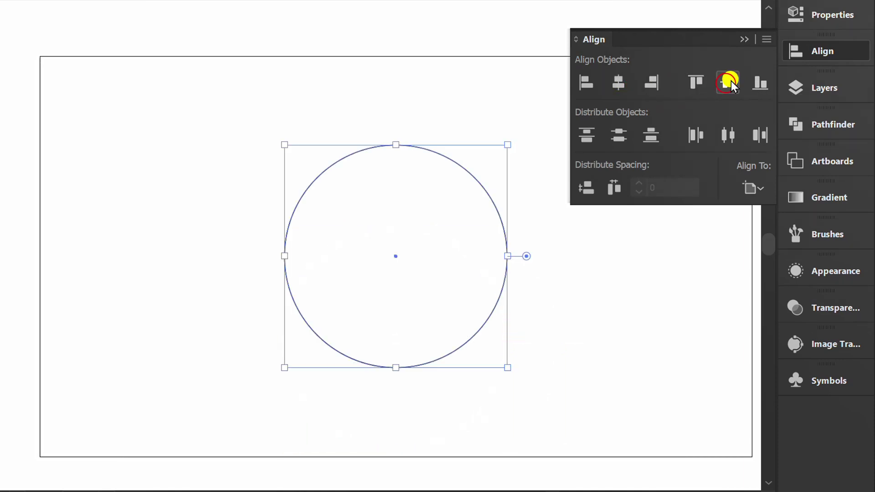
click(745, 39)
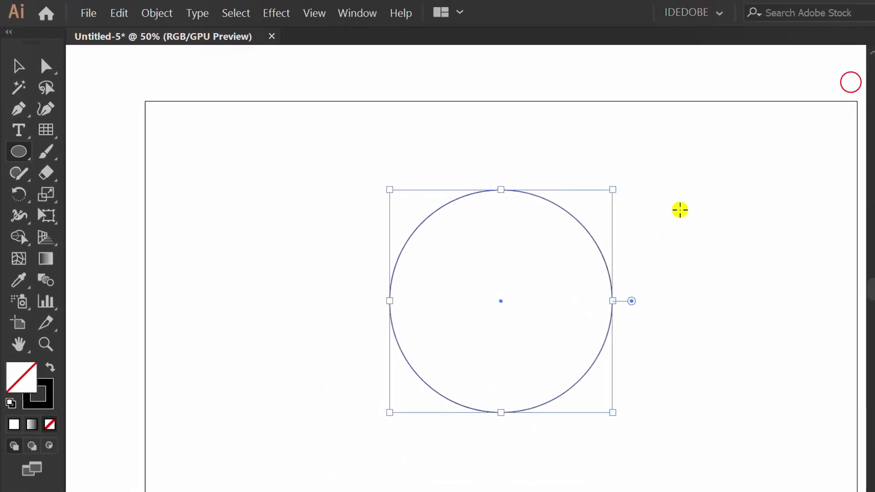
- Delete the circle's left anchor point, leaving only the right half arc
key(a)
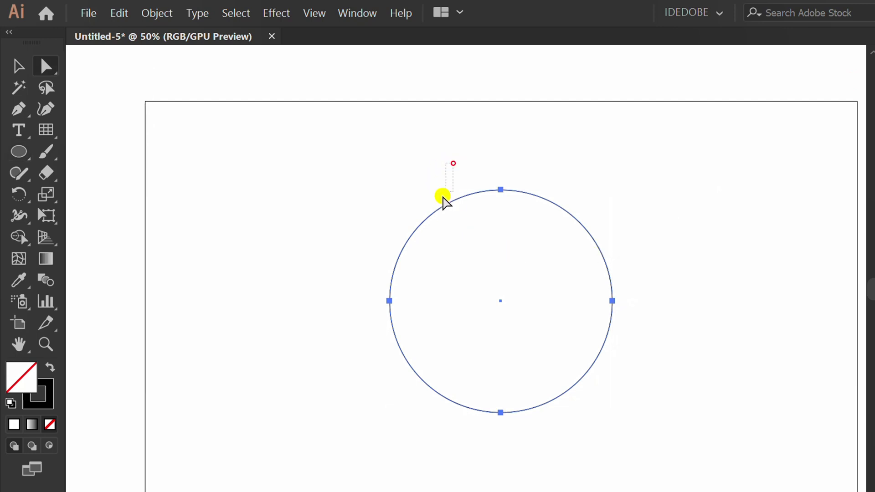
drag(443, 197, 314, 431)
key(Delete)
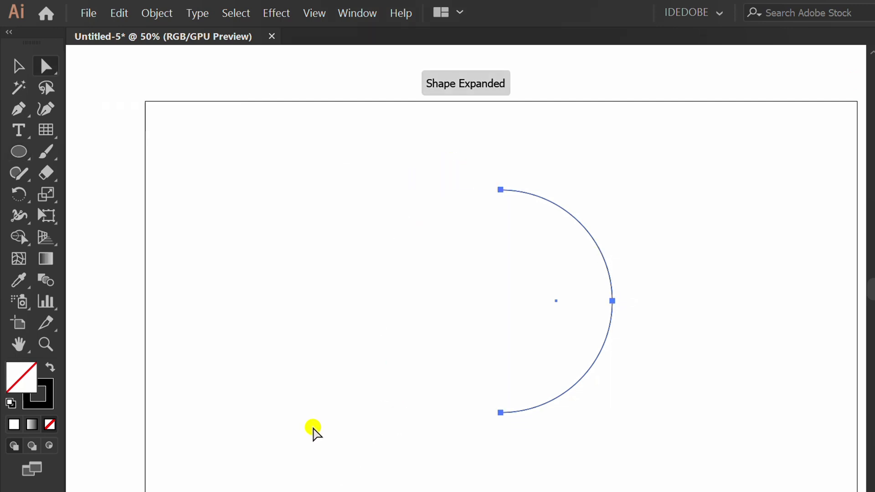
- Give the half arc a white fill and no stroke
click(809, 21)
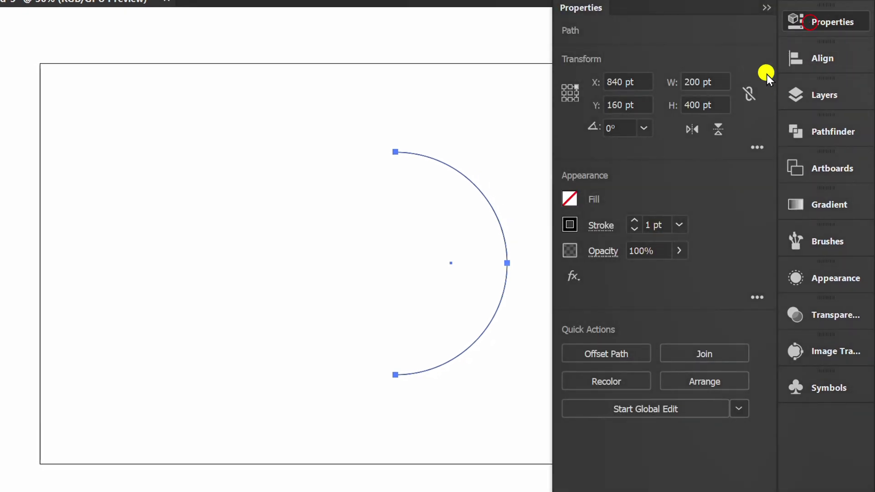
click(570, 223)
click(373, 289)
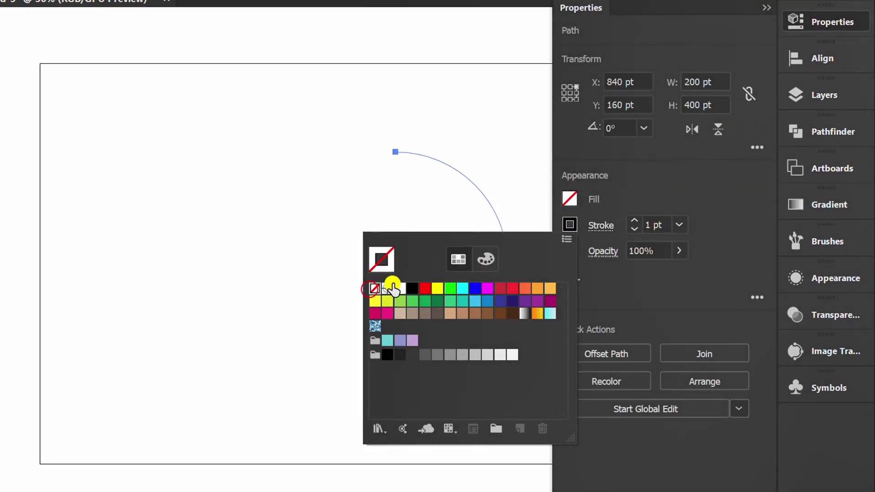
click(635, 177)
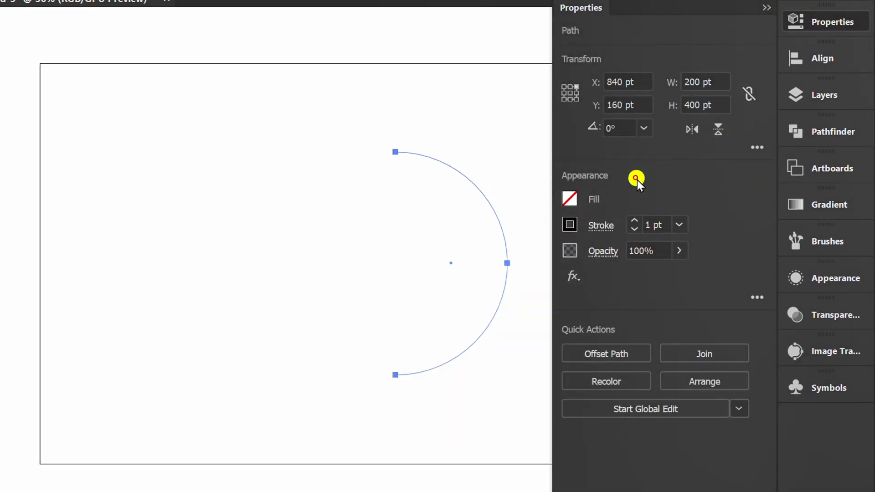
click(569, 198)
click(401, 264)
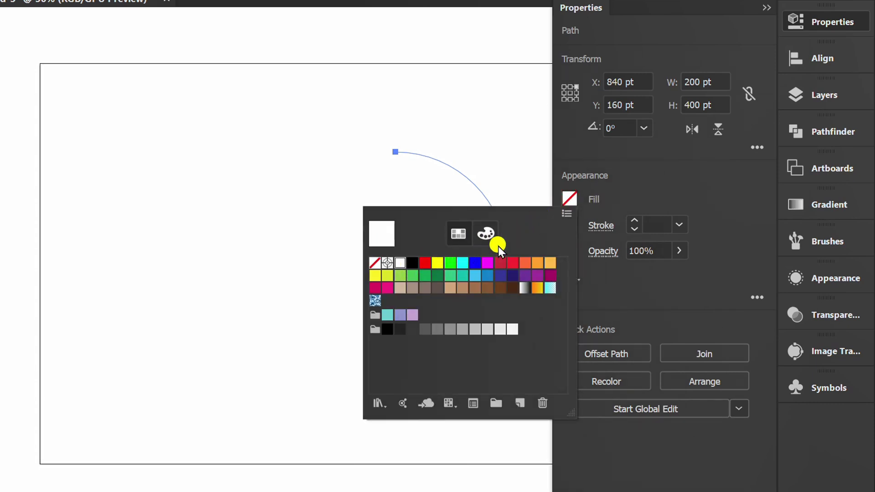
click(685, 180)
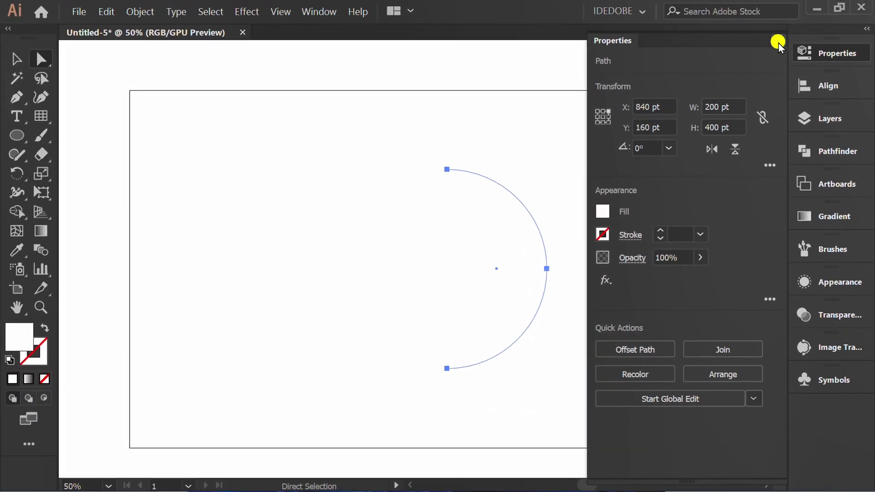
click(767, 8)
key(space)
drag(699, 182, 469, 174)
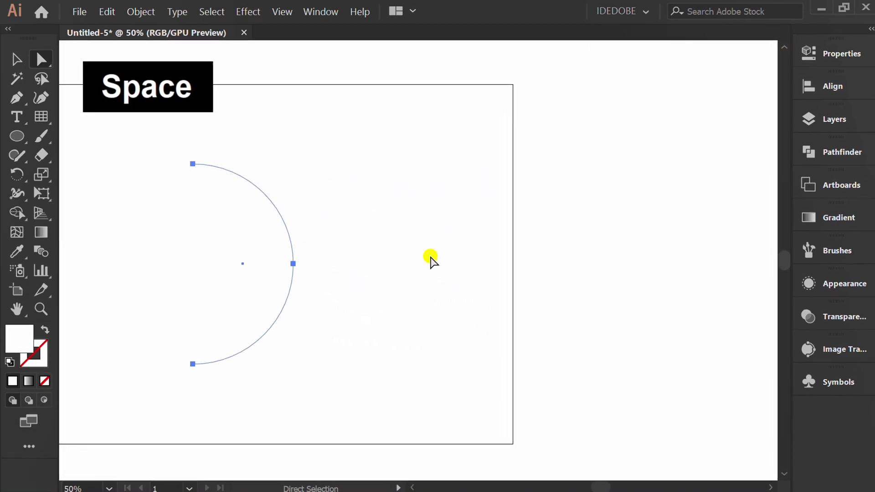
- Apply Effect > 3D > Revolve to the arc with Diffuse Shading and Preview on, then open Map Art
key(v)
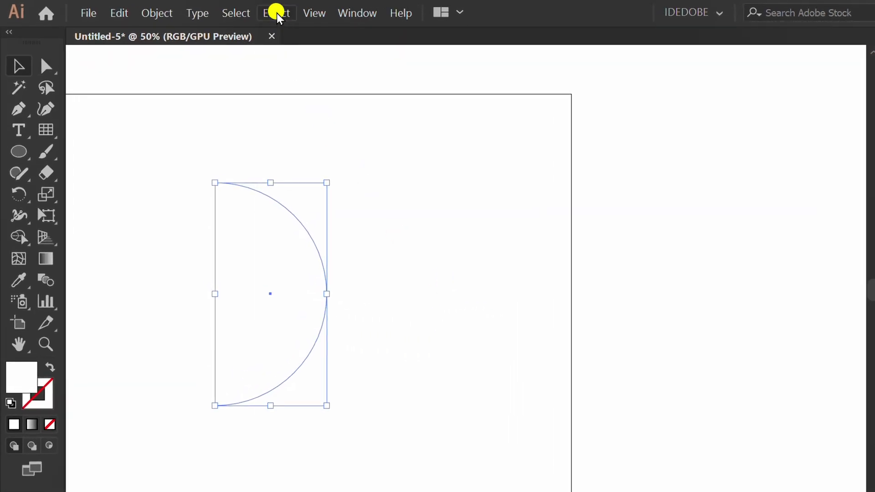
click(277, 13)
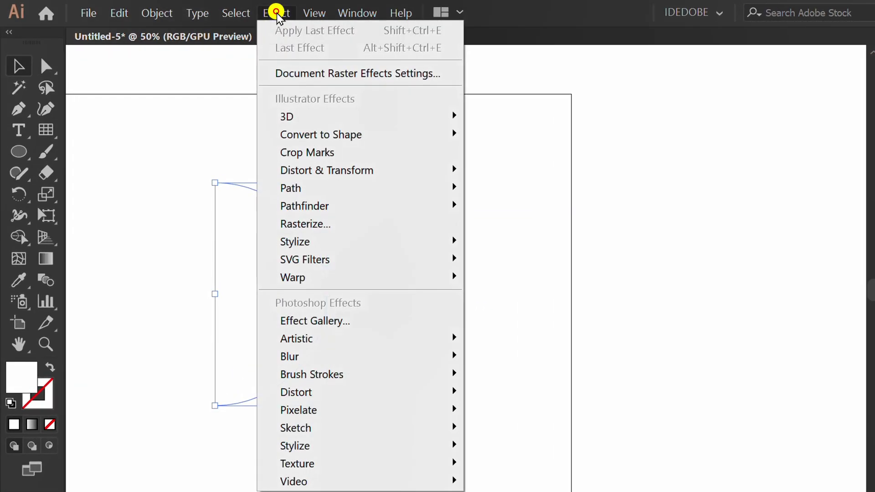
mouse_move(363, 123)
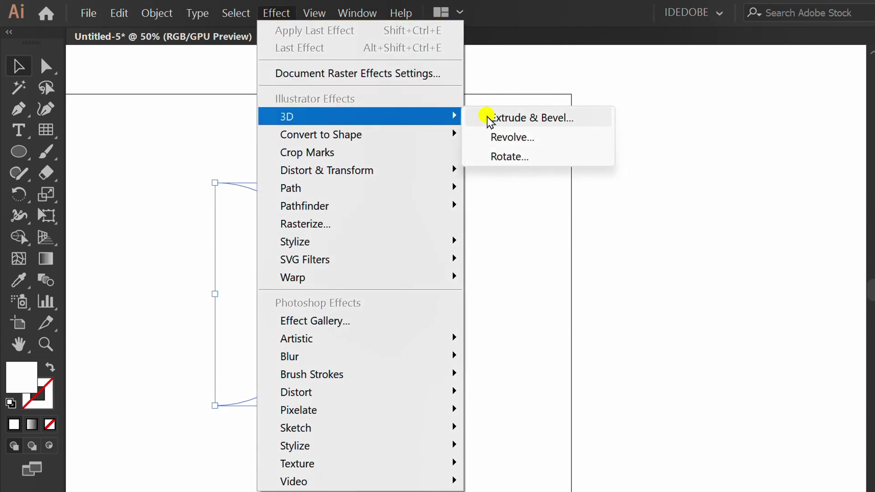
click(534, 142)
click(517, 403)
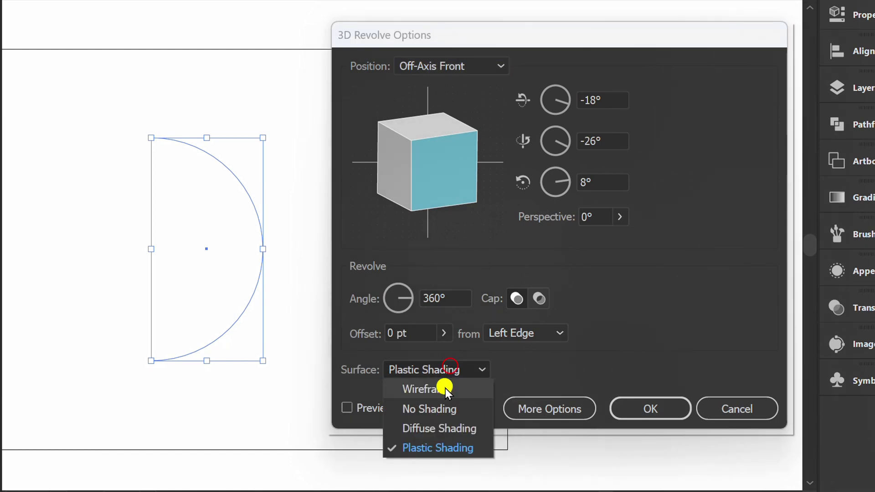
click(439, 428)
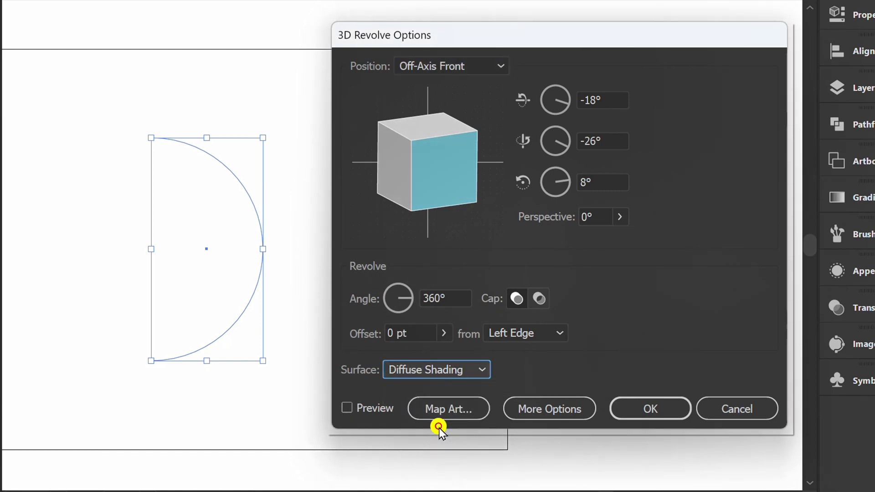
click(347, 409)
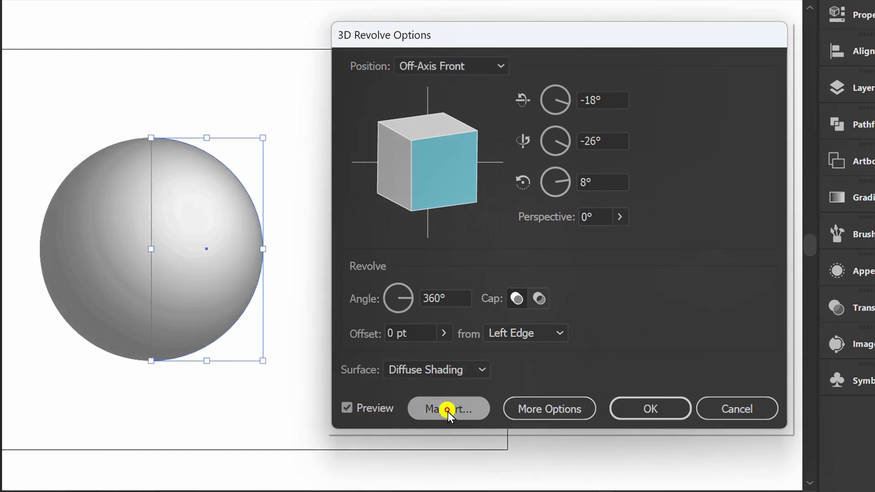
click(446, 410)
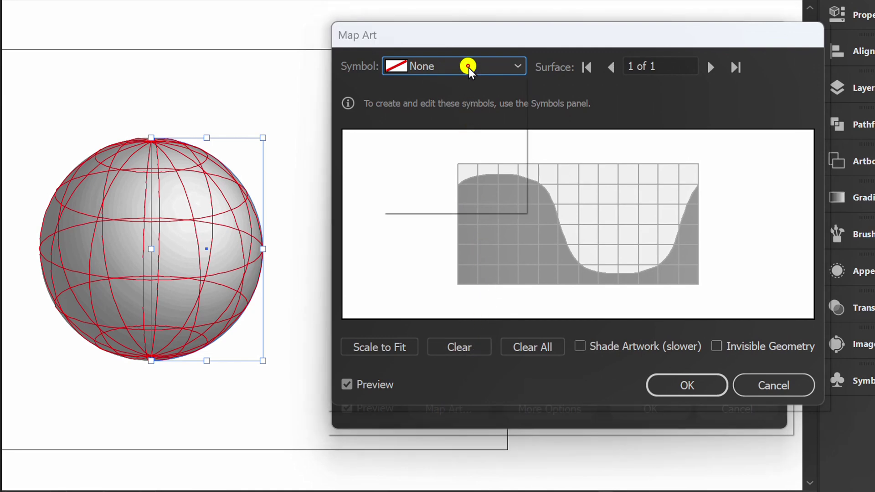
- Map the New Symbol grid onto the sphere with Scale to Fit and Invisible Geometry
click(467, 66)
click(467, 203)
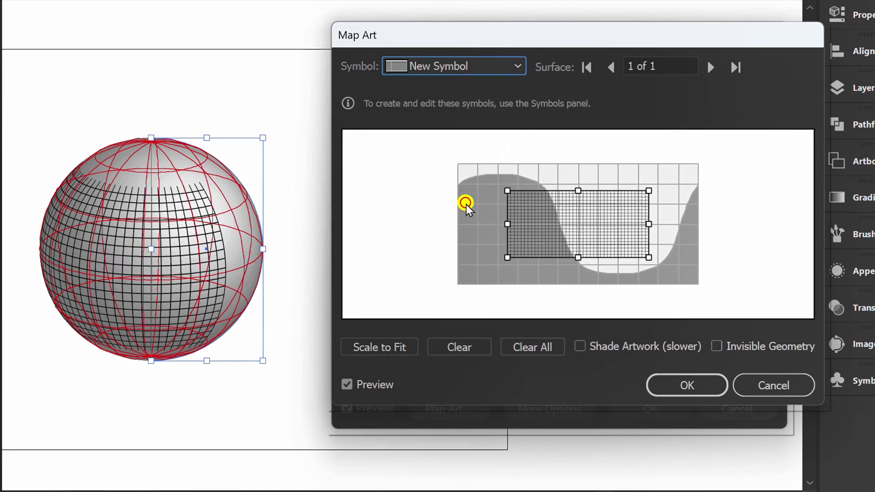
click(387, 347)
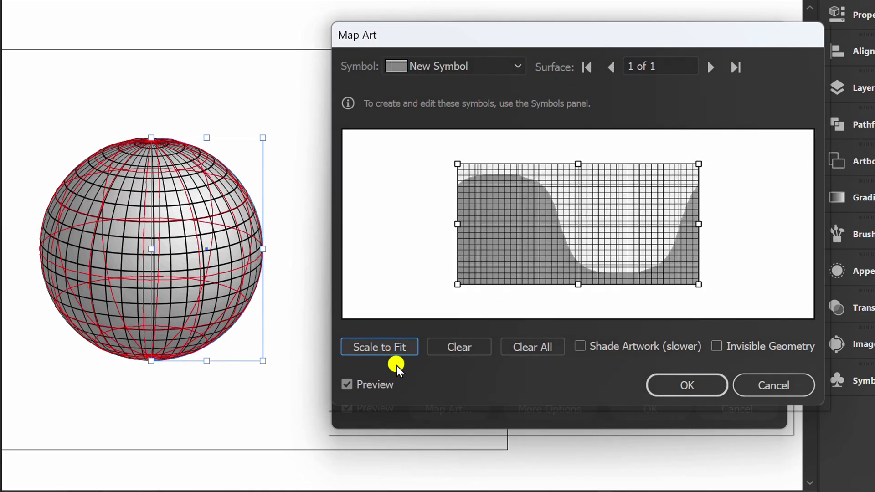
click(717, 348)
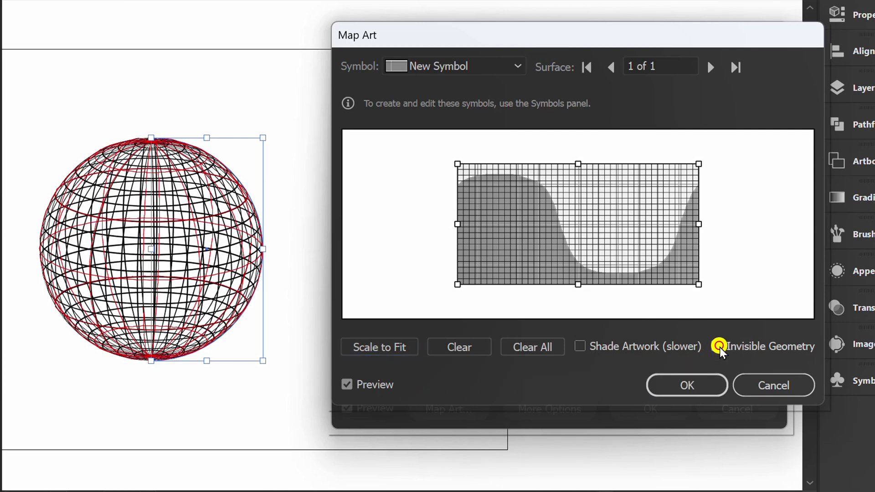
- Tilt the globe to a -53°, -6°, 30° rotation and apply the revolve effect
click(693, 385)
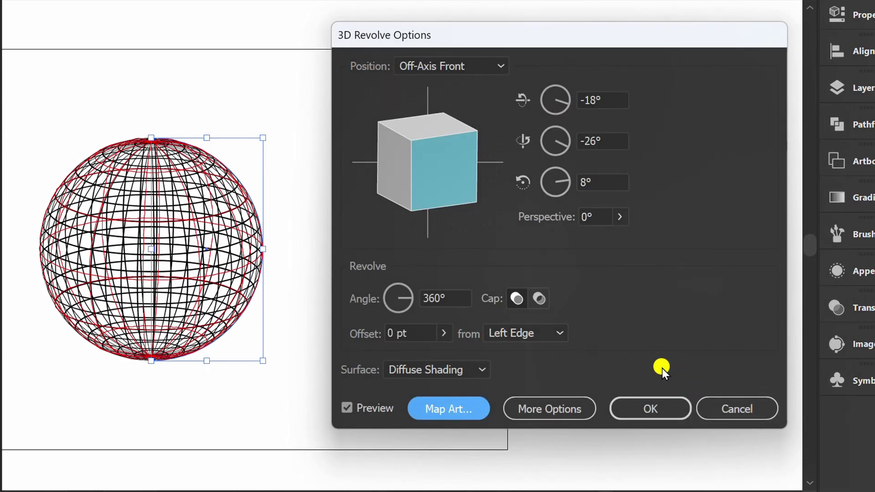
drag(420, 122, 411, 156)
click(651, 409)
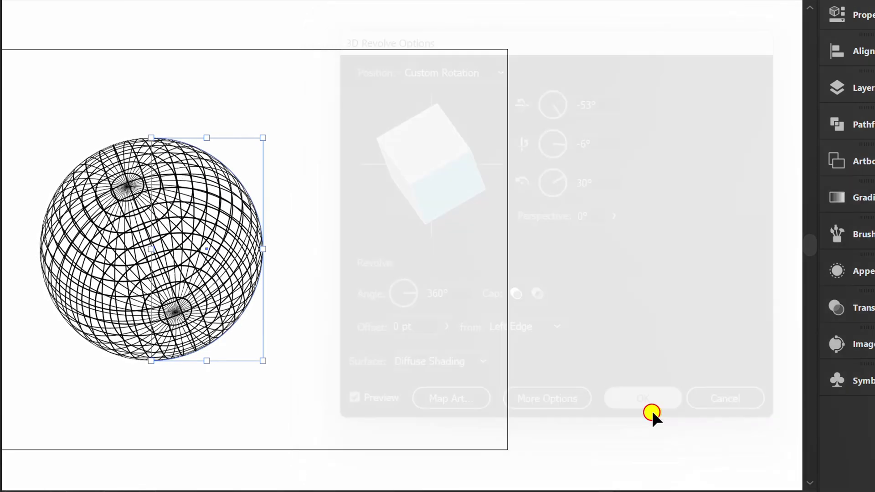
drag(367, 270, 555, 262)
key(ctrl+plus)
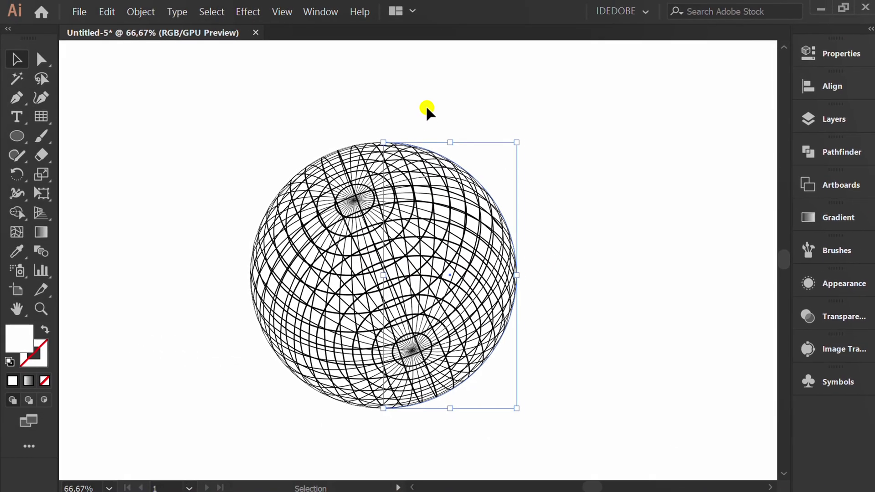
- Expand the globe's appearance, ungroup it twice, and release its clipping mask
click(166, 9)
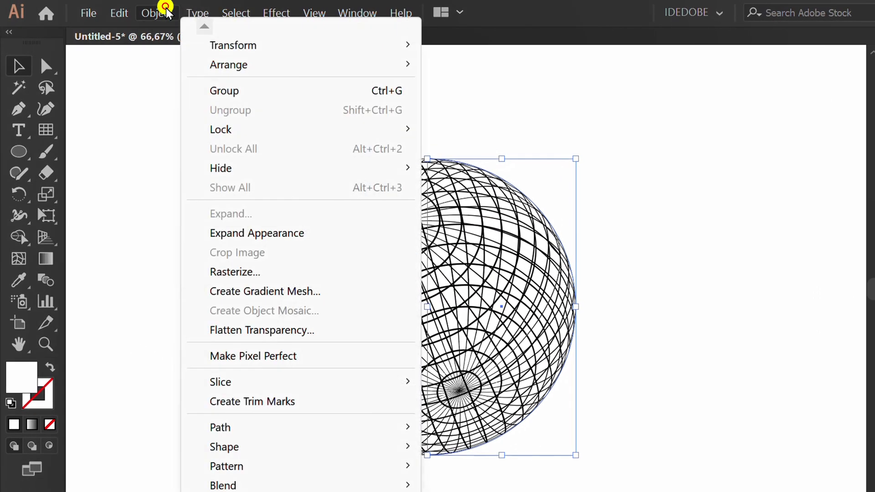
click(281, 233)
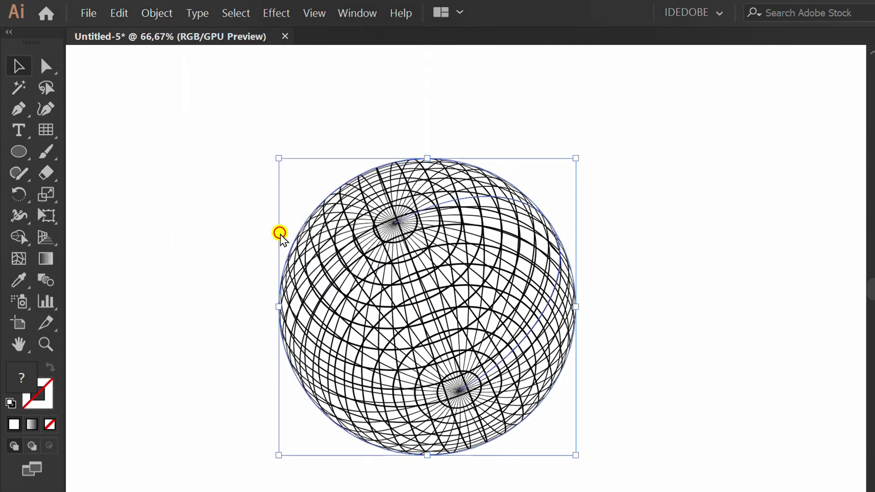
right_click(360, 262)
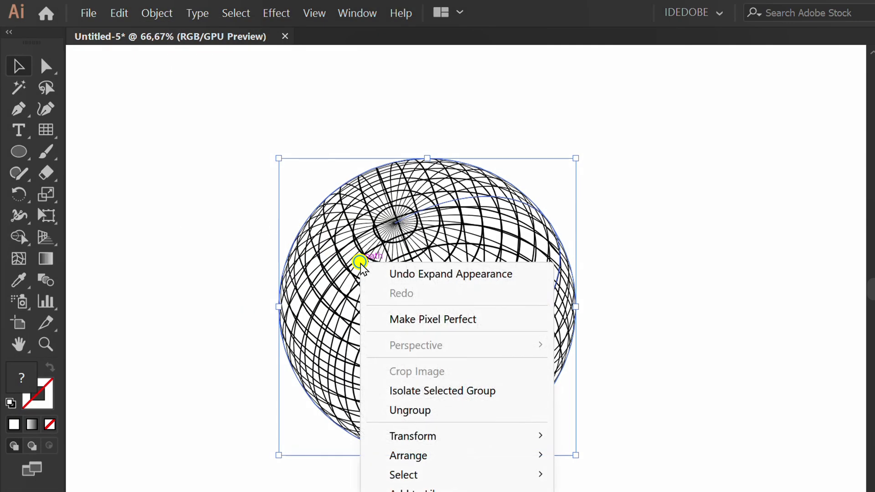
click(439, 411)
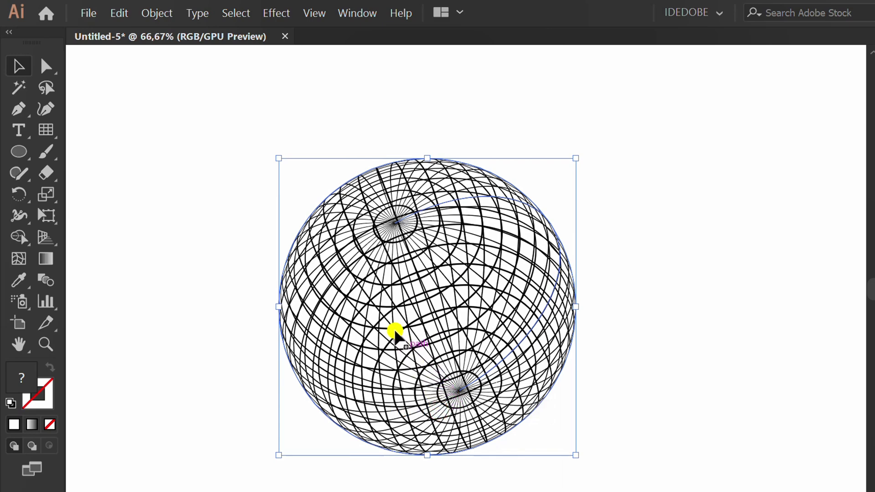
right_click(349, 256)
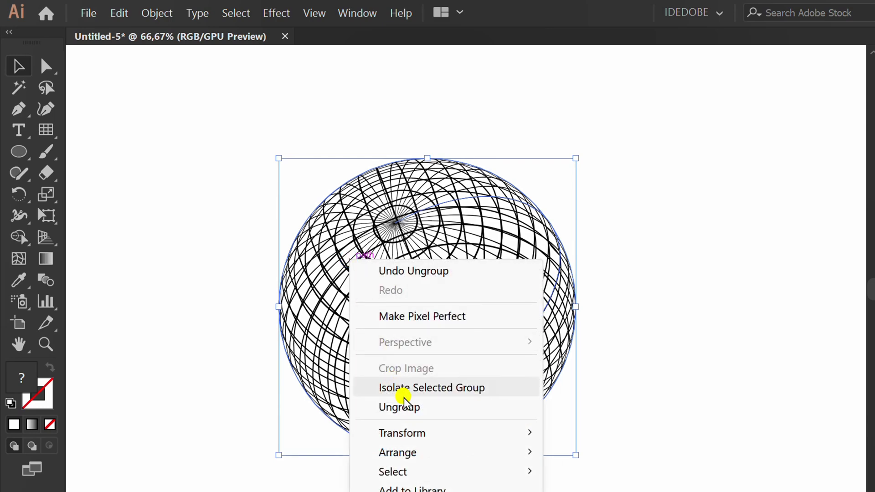
click(411, 407)
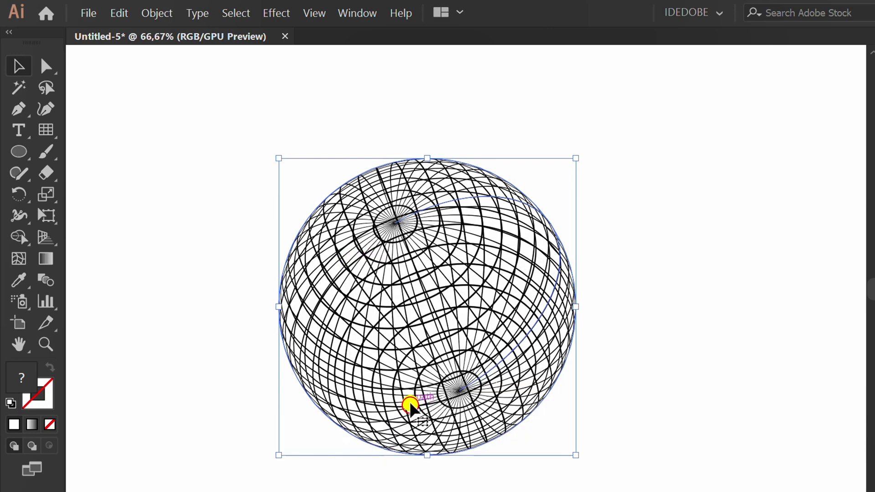
right_click(354, 242)
click(443, 355)
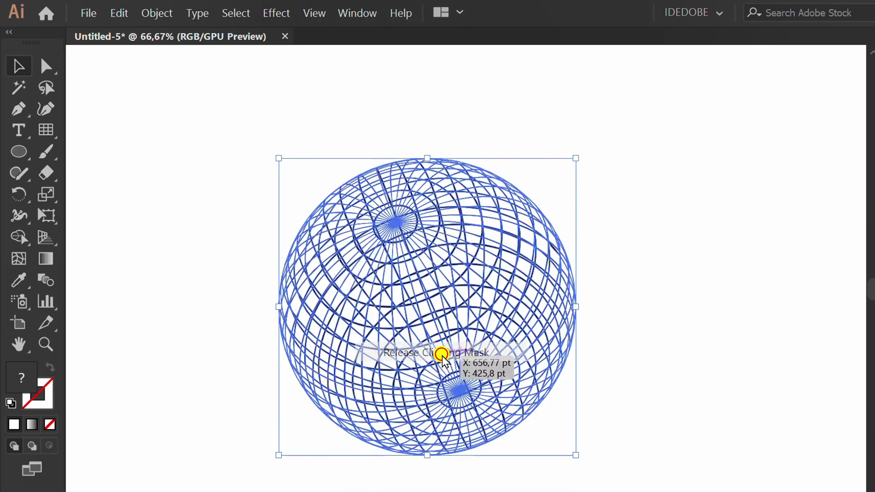
alt+scroll(675, 258, down, 2)
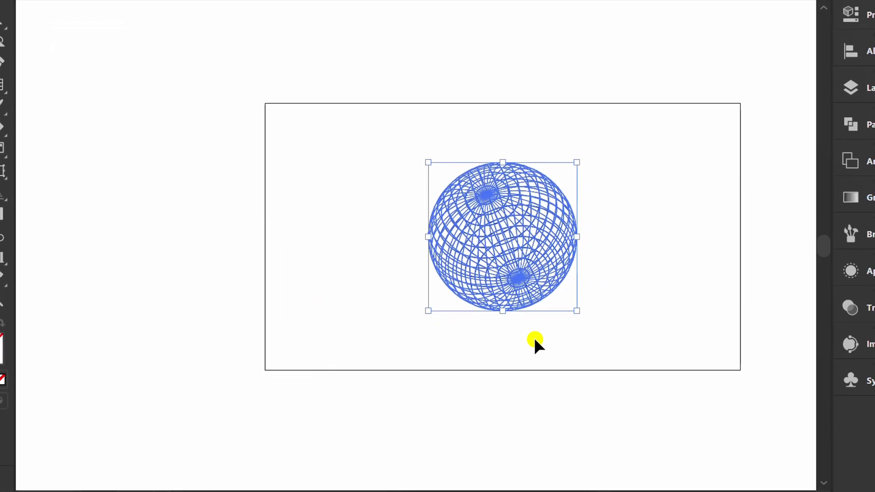
- Move the front sphere aside and delete the right-hand duplicate sphere behind it
click(585, 385)
drag(488, 229, 360, 222)
click(412, 340)
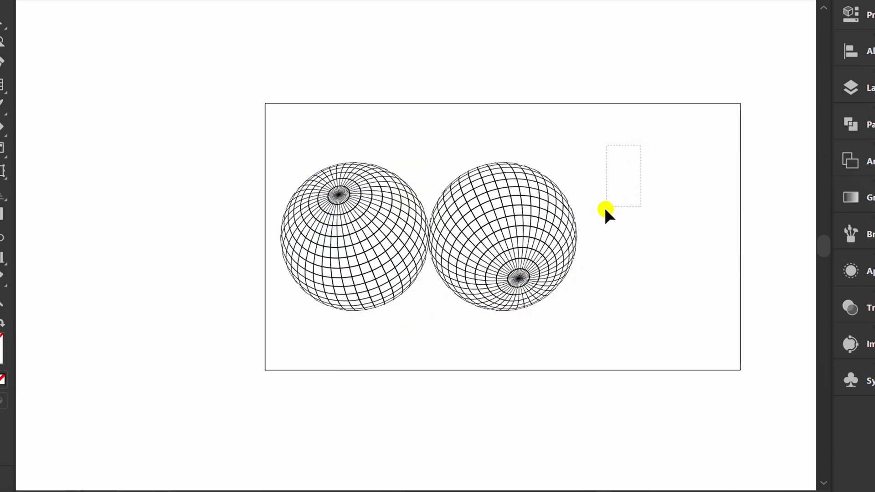
drag(520, 322, 520, 322)
key(Delete)
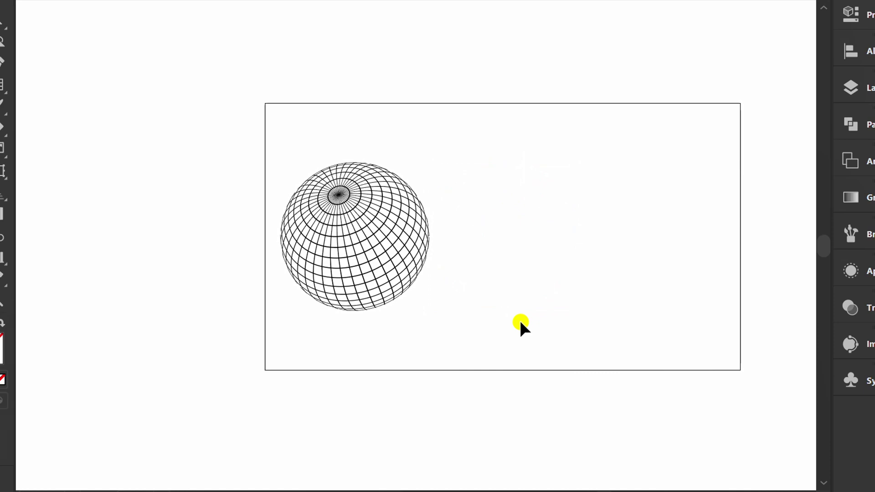
- Centre the remaining wireframe globe horizontally and vertically on the artboard
drag(492, 141, 328, 313)
click(811, 54)
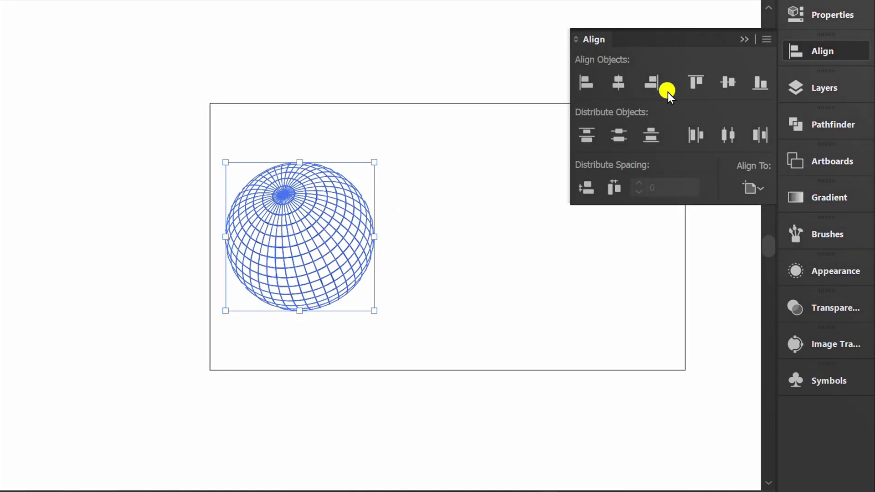
click(618, 84)
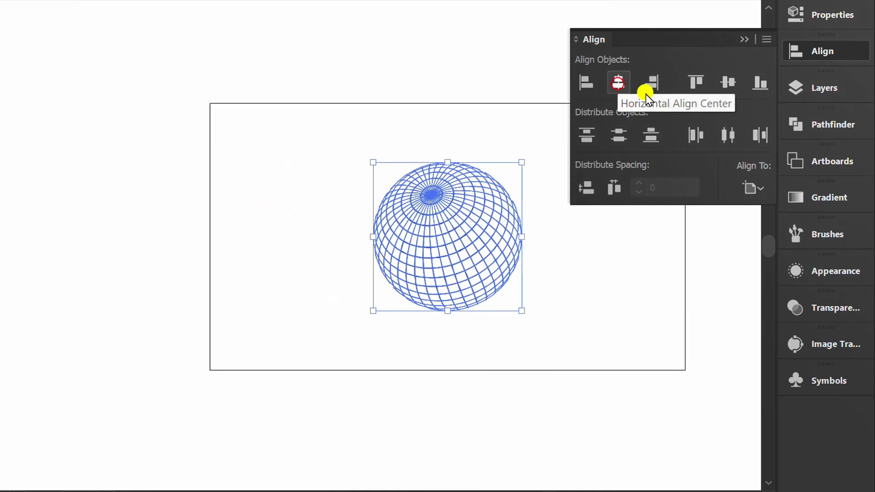
click(729, 81)
click(586, 263)
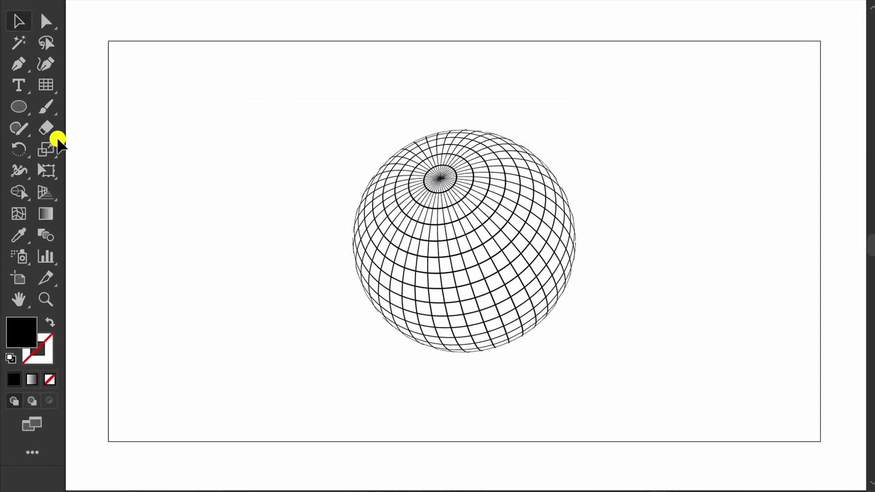
- Create a 400 × 400 pt circle with the Ellipse Tool and make it an unfilled outline
click(16, 108)
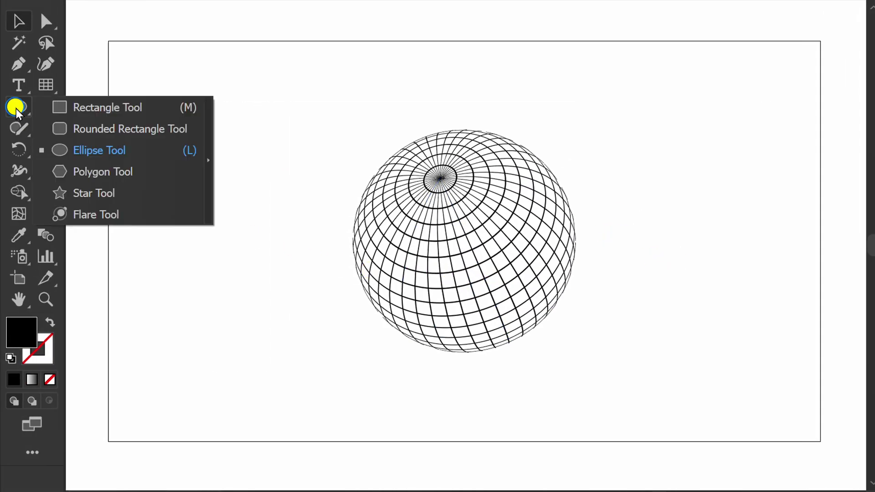
click(114, 155)
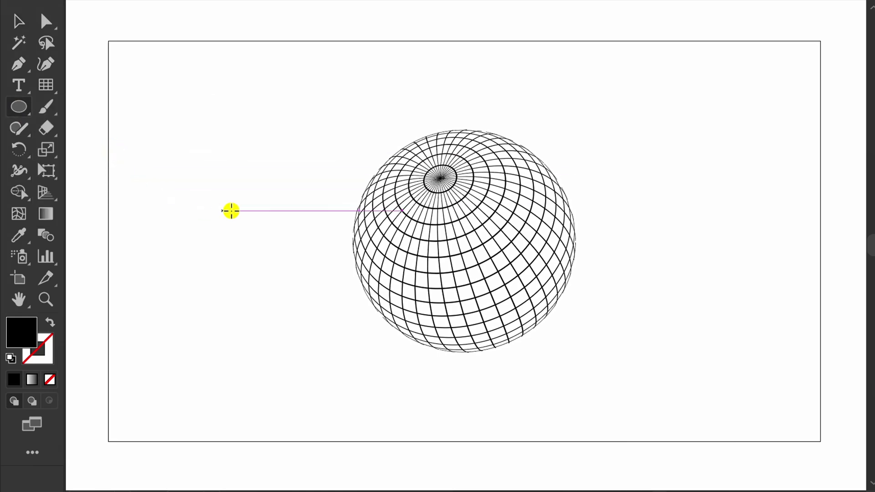
click(269, 205)
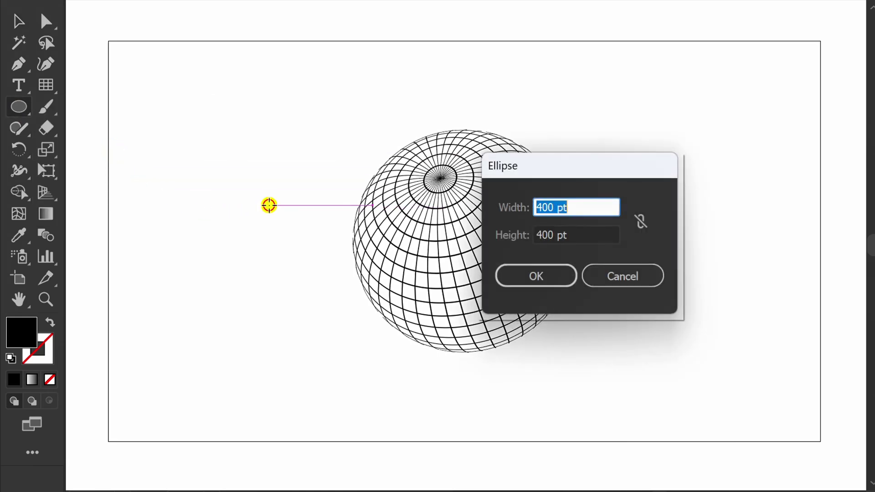
click(536, 276)
key(shift)
key(shift+x)
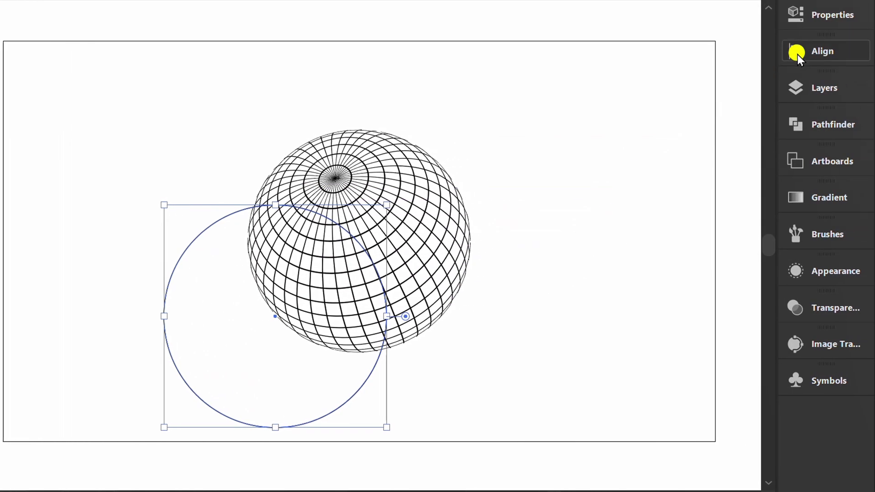
- Align the circle's horizontal and vertical centres to the globe
click(800, 53)
click(620, 81)
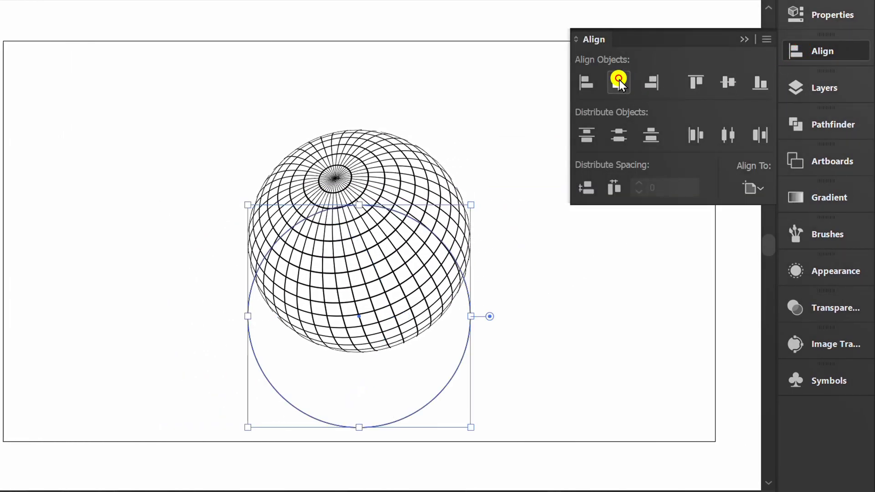
click(728, 81)
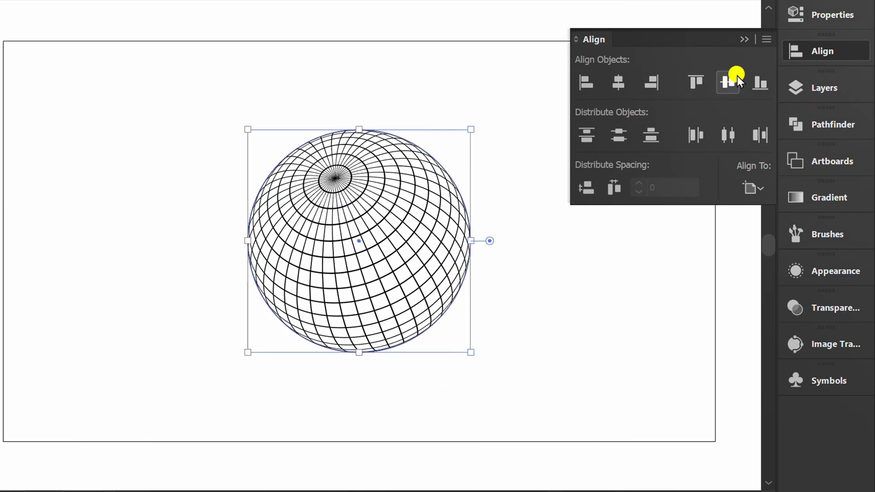
click(747, 38)
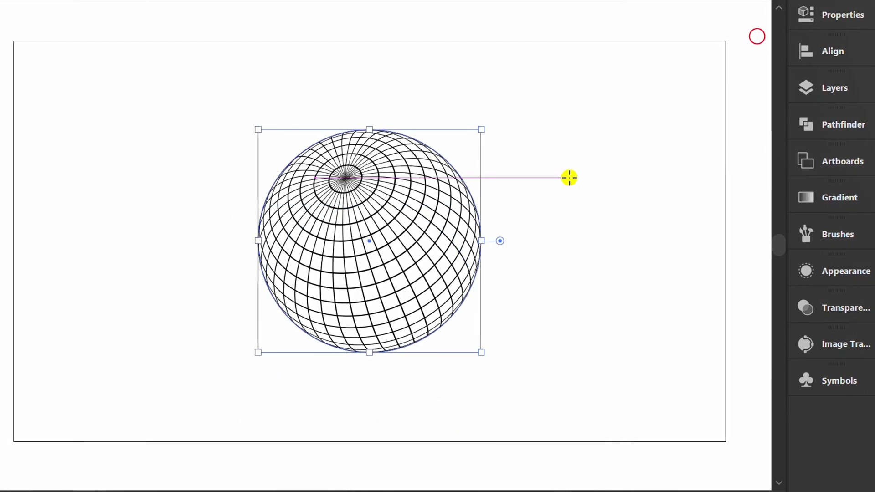
- Select the globe and the outline circle together and group them
key(v)
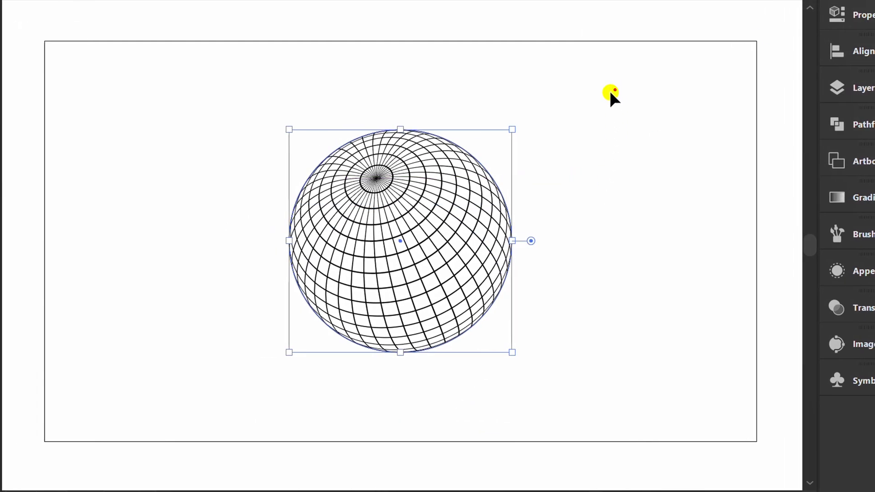
drag(615, 89, 221, 401)
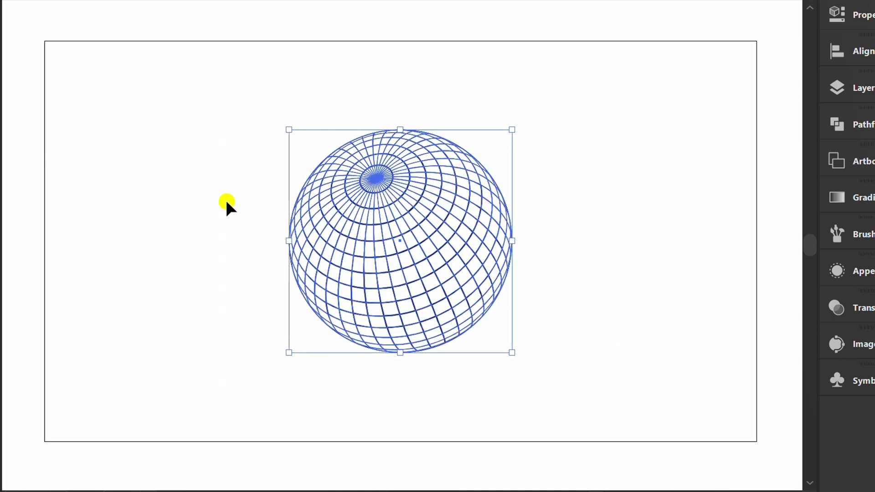
right_click(199, 139)
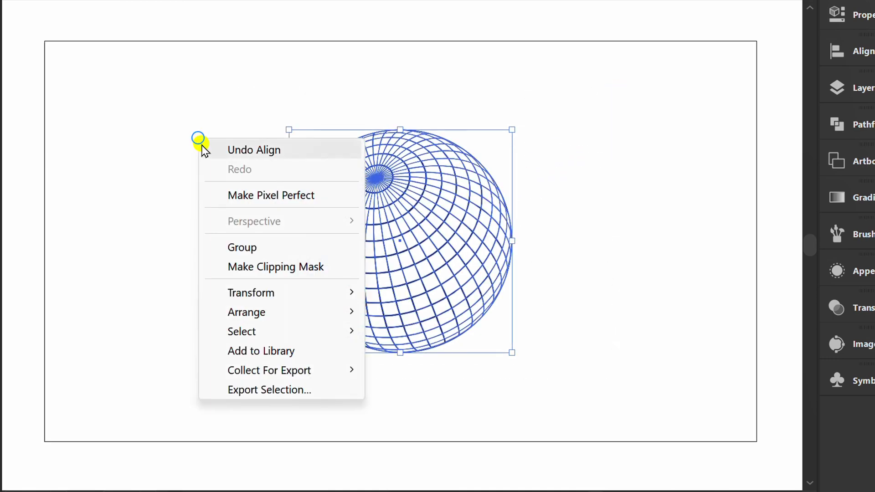
click(283, 250)
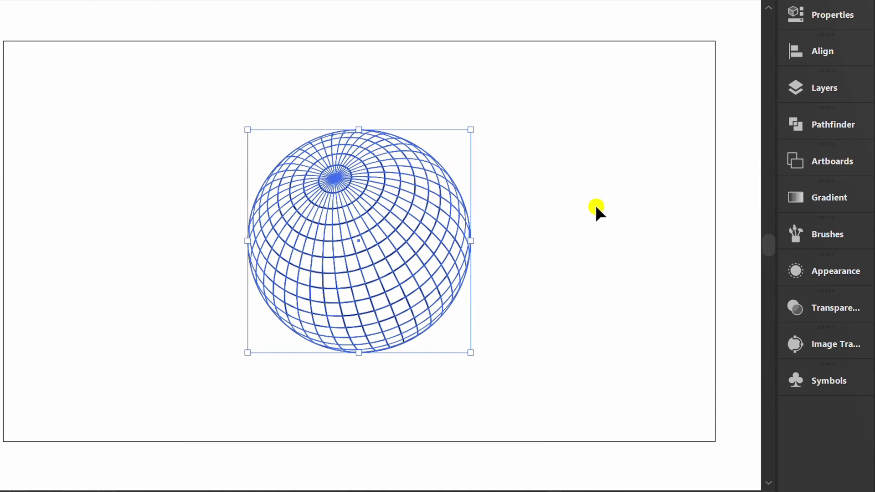
- Give the group a bright green stroke, then collapse the Properties panel and deselect
click(811, 12)
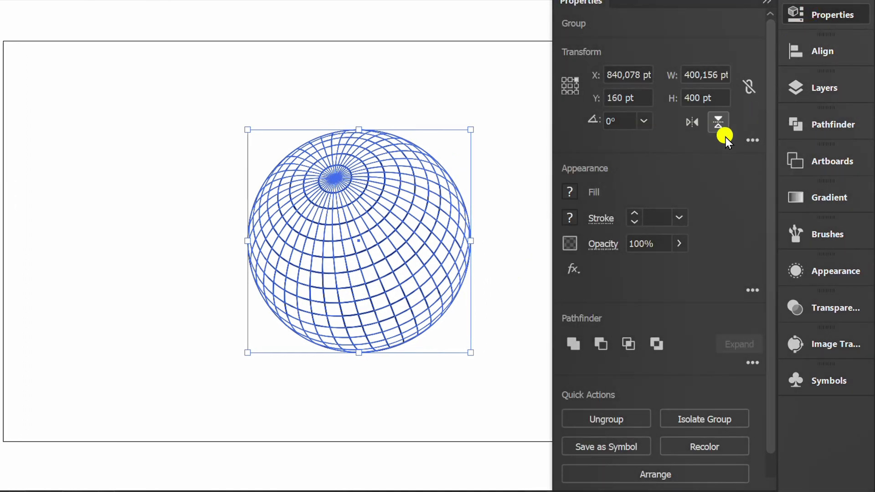
click(569, 218)
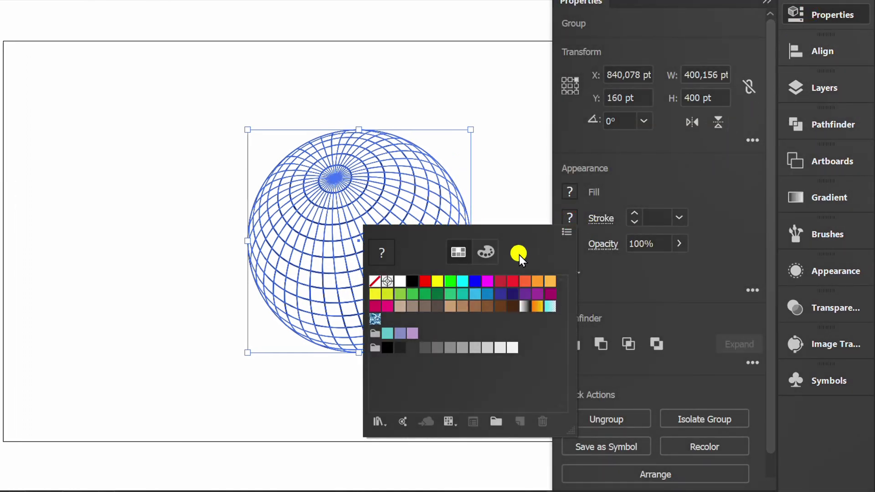
click(450, 285)
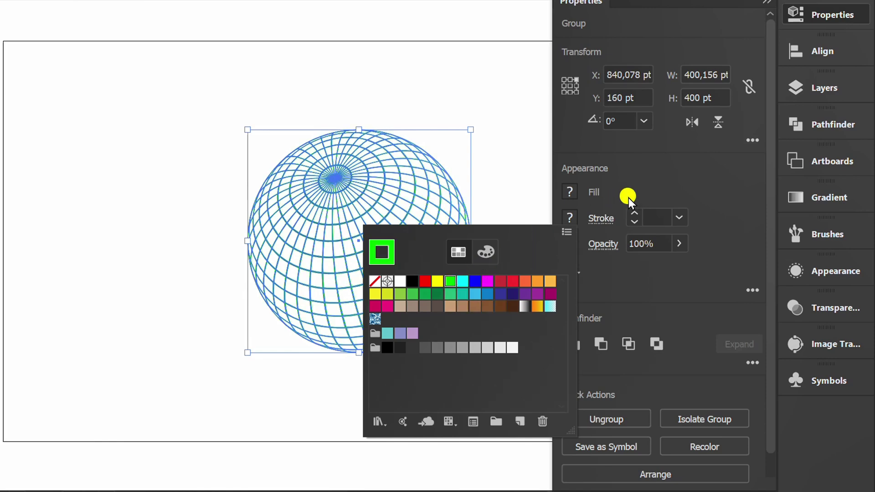
click(657, 181)
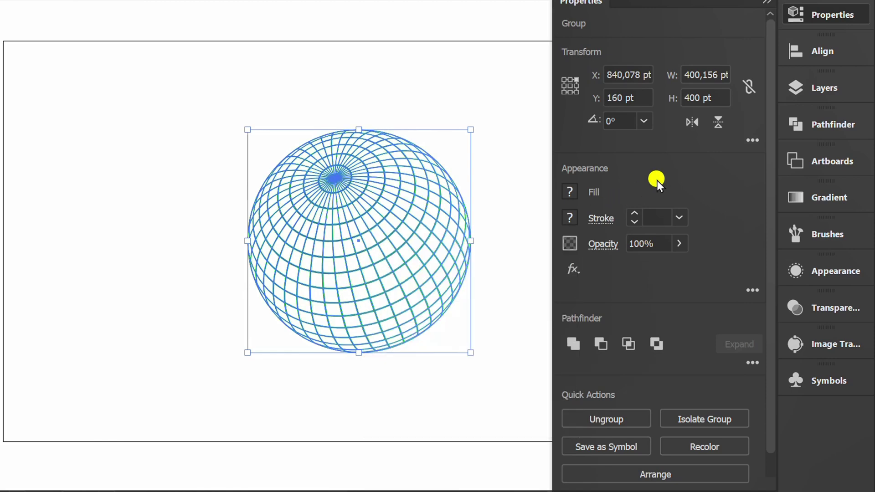
click(767, 3)
click(588, 204)
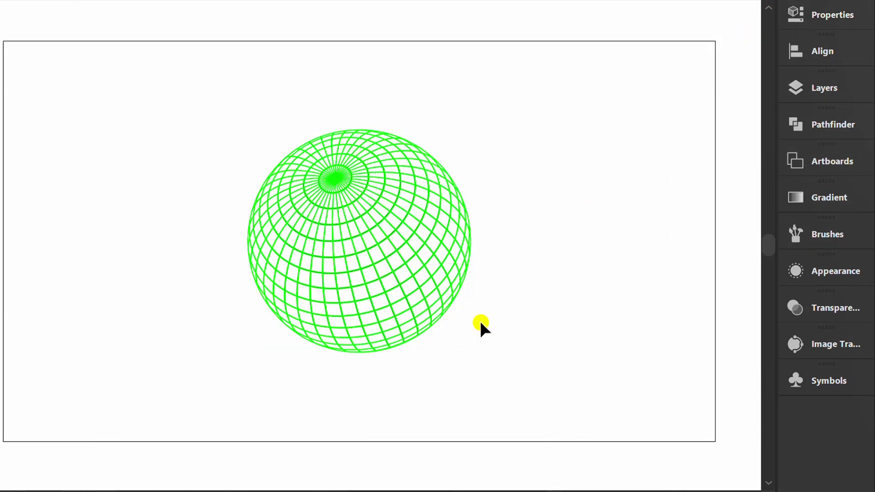
- Zoom in and isolate the globe group, selecting all of its grid paths
scroll(393, 233, up, 4)
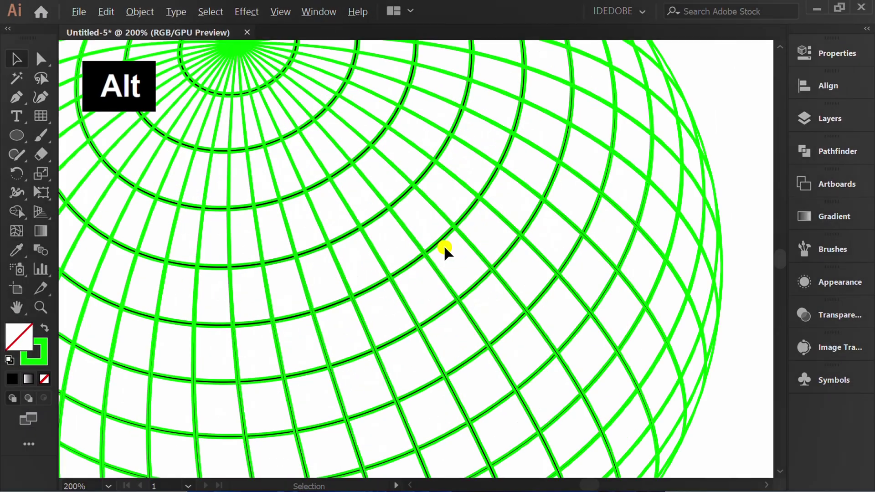
scroll(444, 250, up, 3)
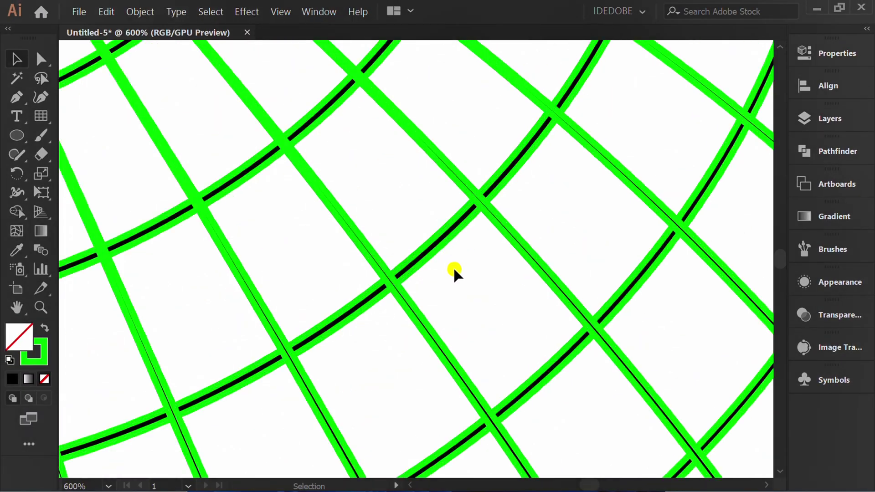
double_click(429, 247)
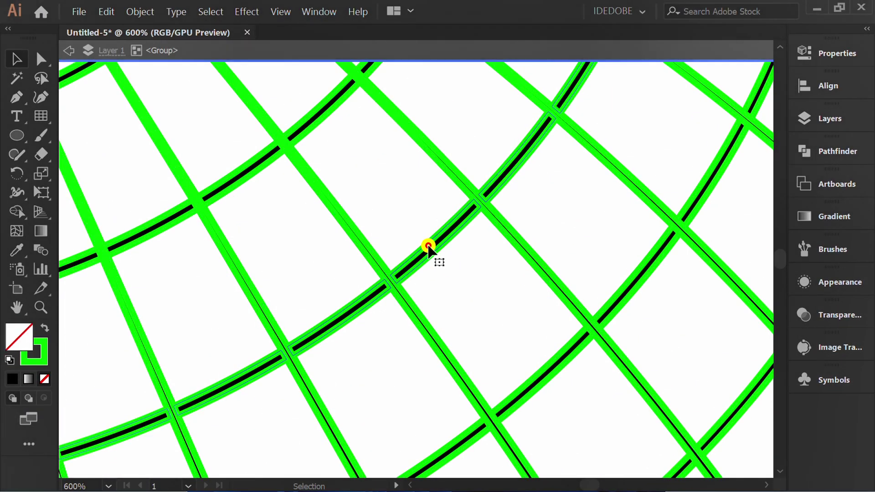
click(462, 276)
click(436, 245)
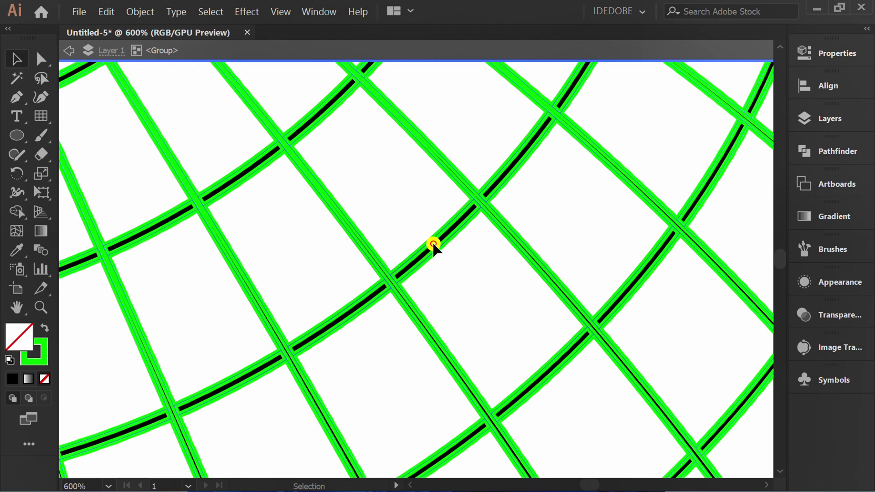
- Fill the grid paths with green, then exit isolation mode
click(821, 60)
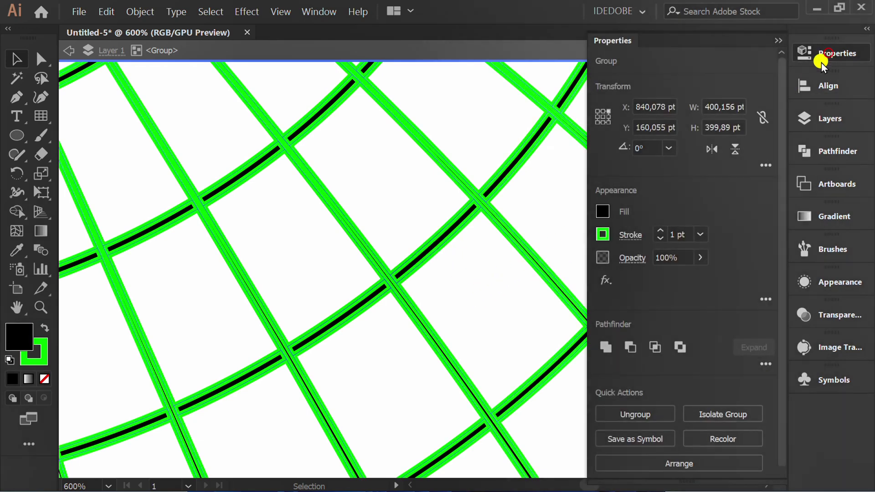
click(602, 212)
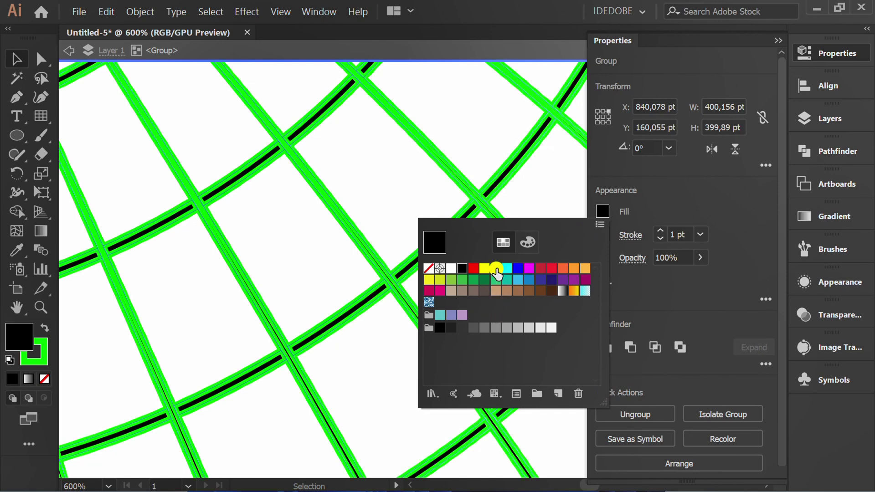
click(496, 269)
click(699, 187)
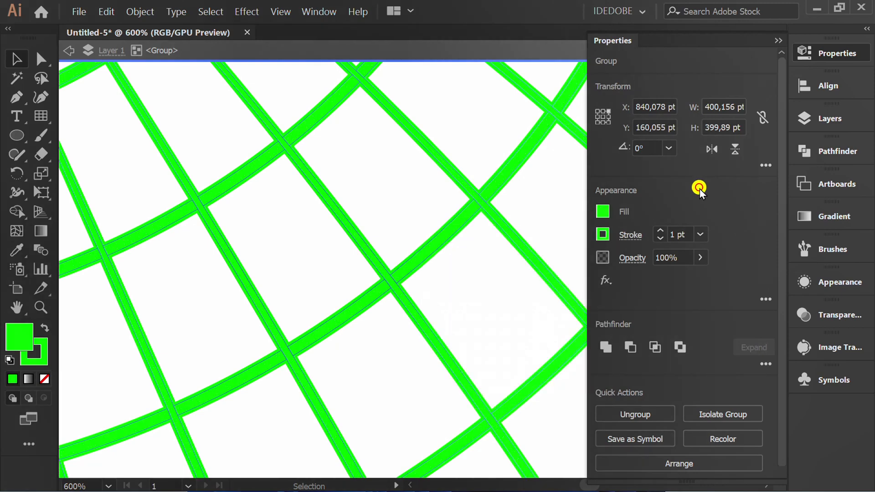
click(777, 42)
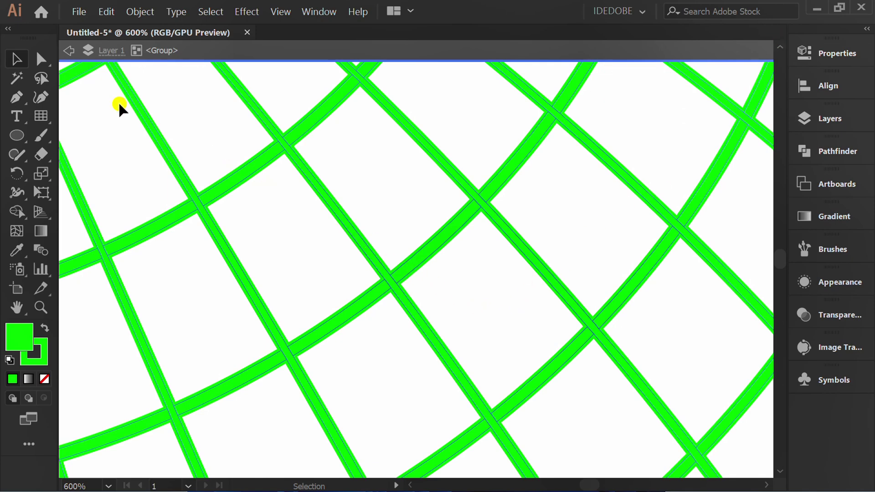
click(69, 50)
click(69, 50)
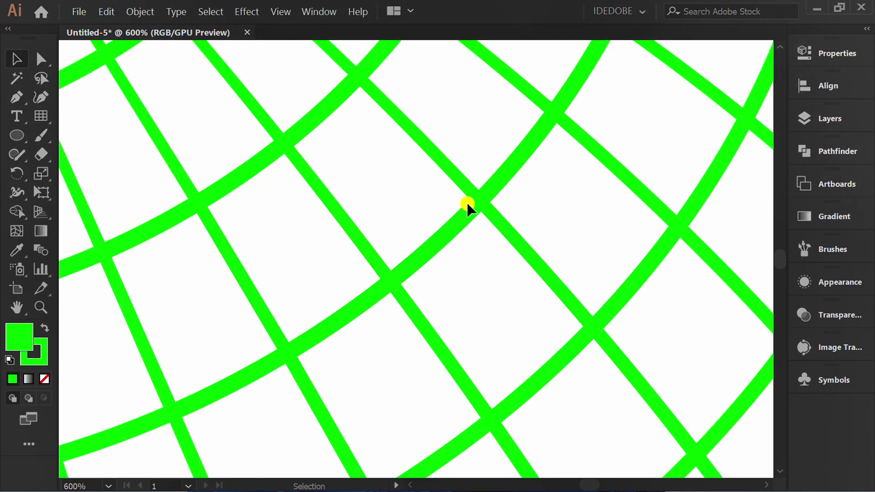
scroll(469, 204, down, 6)
- Draw a rectangle covering the whole artboard with a black fill and no stroke
key(ctrl+0)
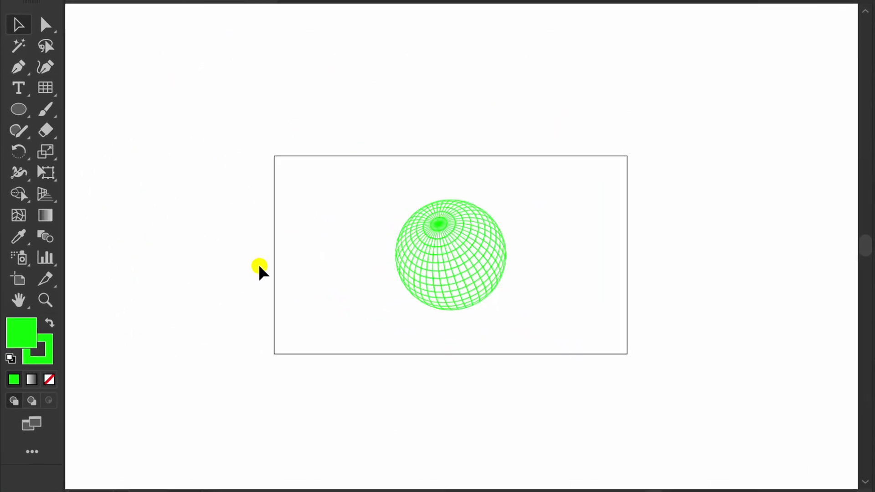
click(33, 134)
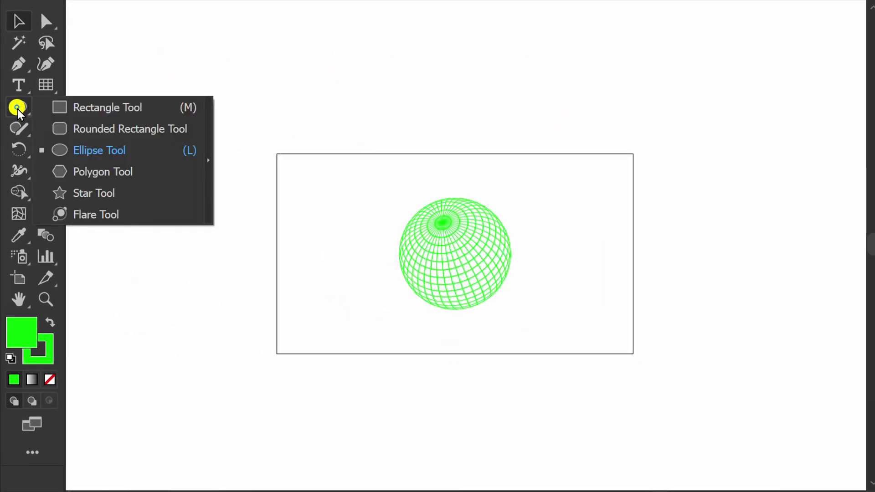
click(86, 107)
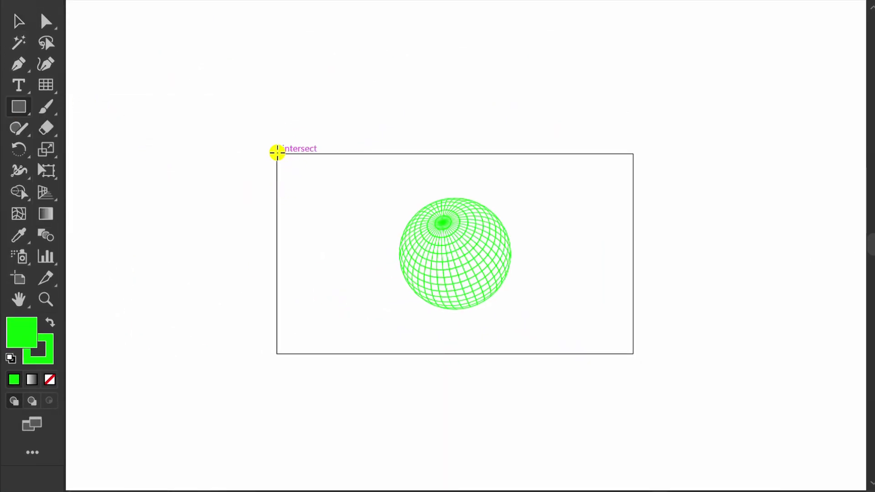
drag(277, 153, 632, 355)
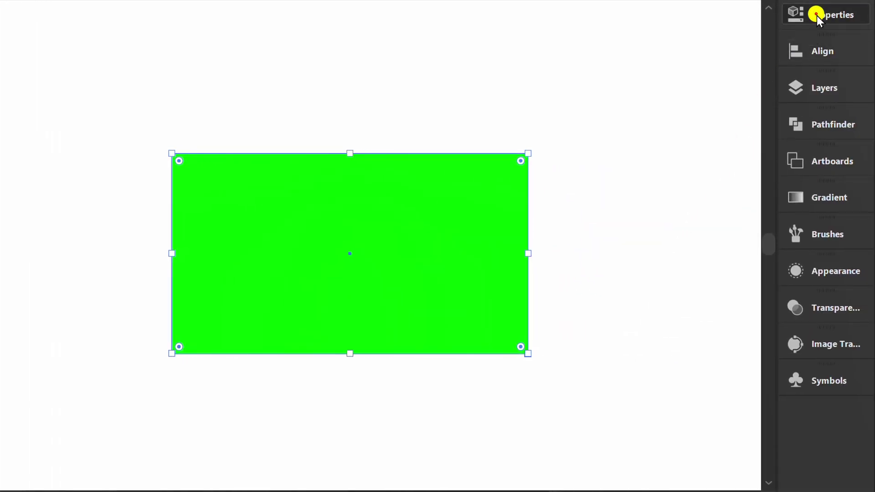
click(817, 15)
click(570, 191)
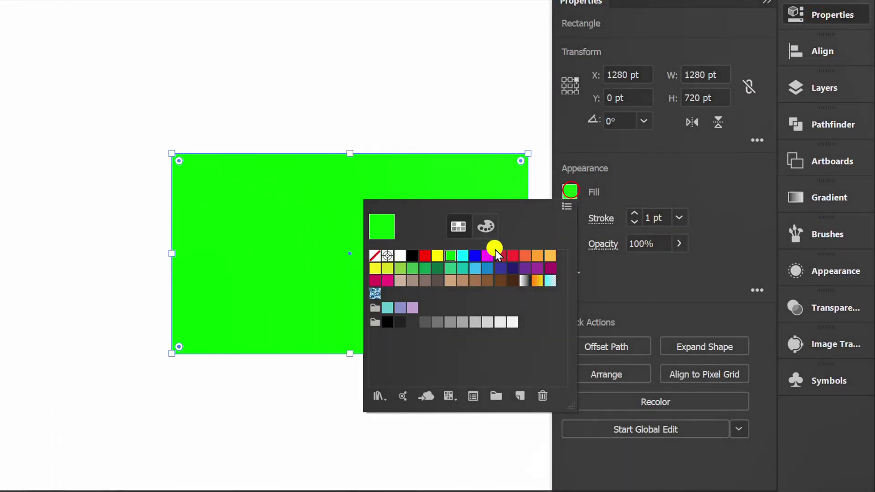
click(411, 258)
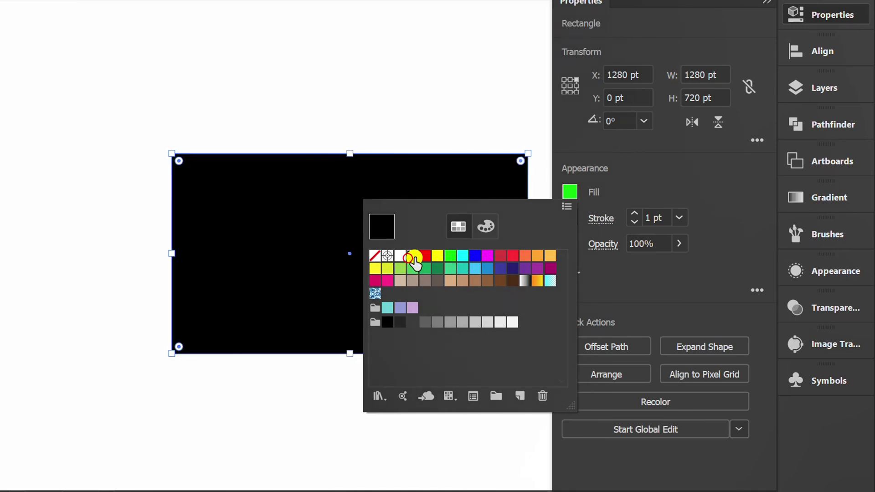
click(663, 175)
click(571, 218)
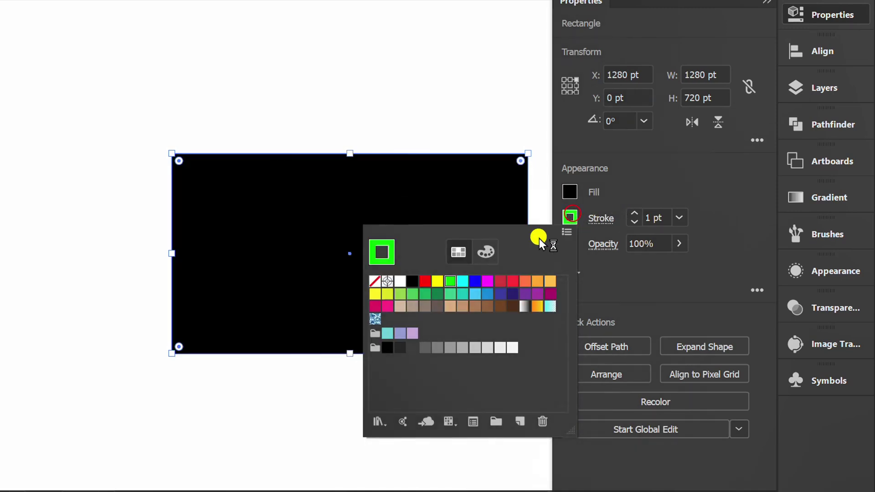
click(375, 281)
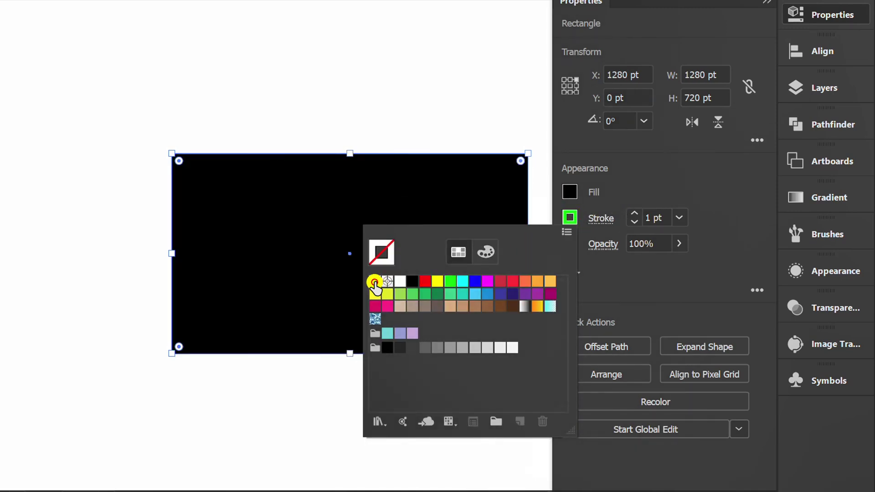
click(347, 84)
- Send the black rectangle to the back and lock it as the background
key(m)
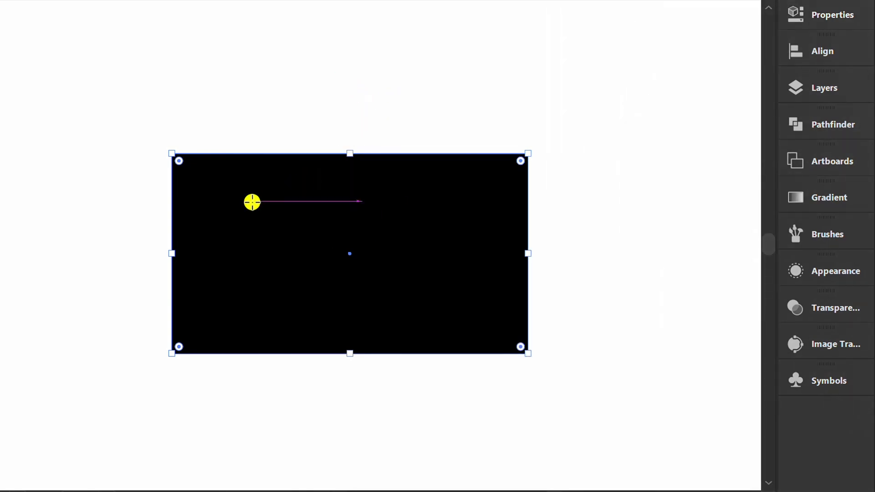
right_click(205, 198)
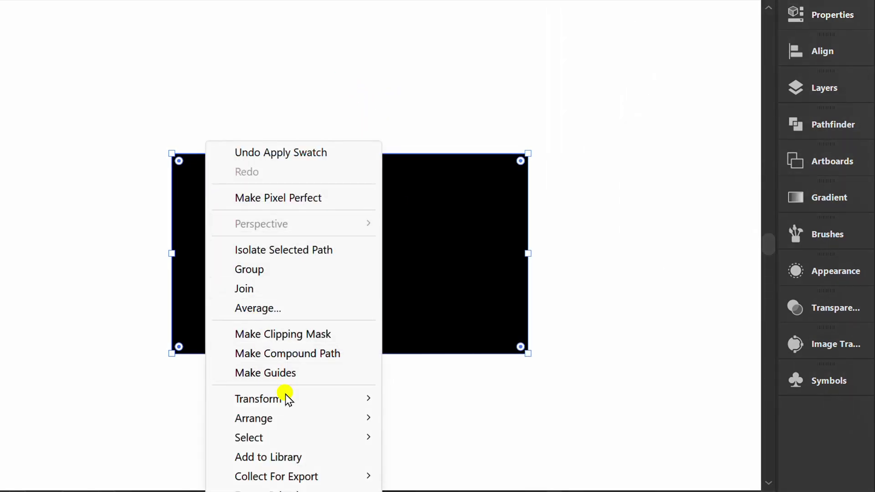
mouse_move(299, 420)
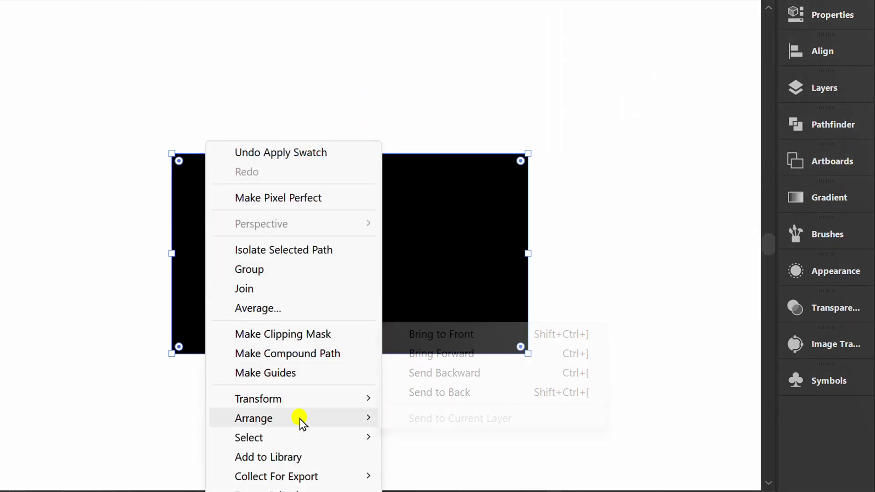
click(447, 392)
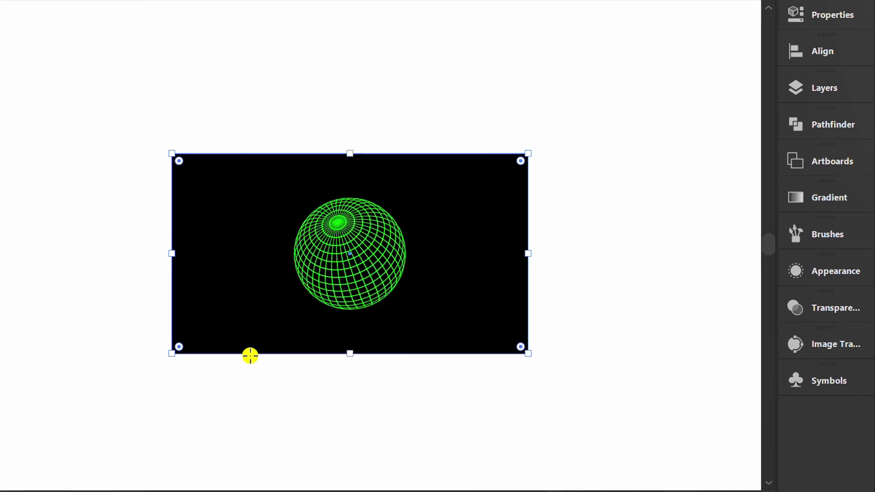
click(157, 13)
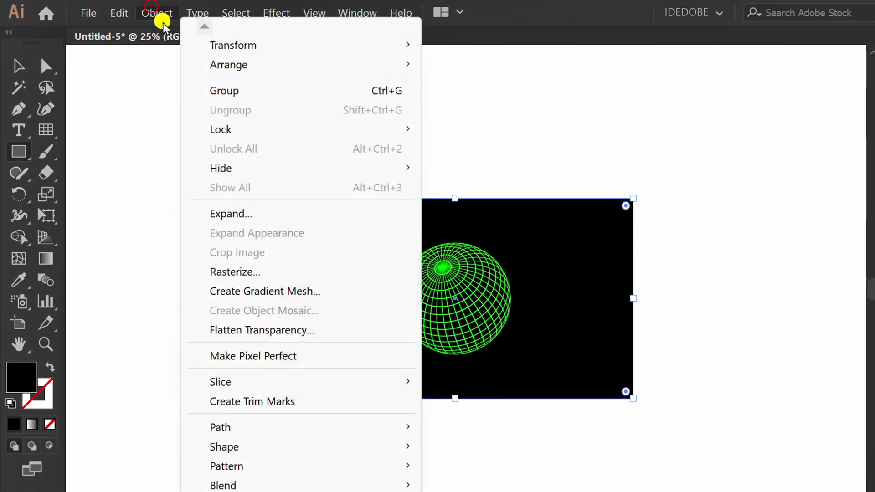
mouse_move(363, 131)
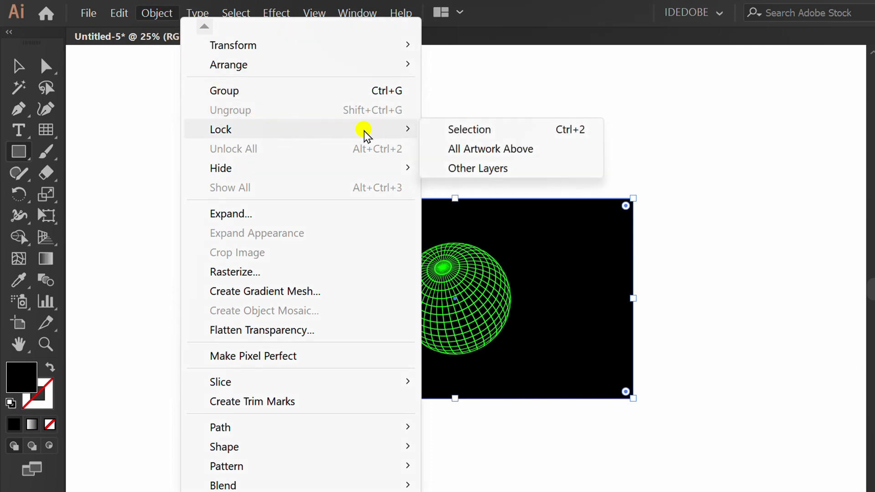
click(474, 132)
key(v)
scroll(479, 299, up, 3)
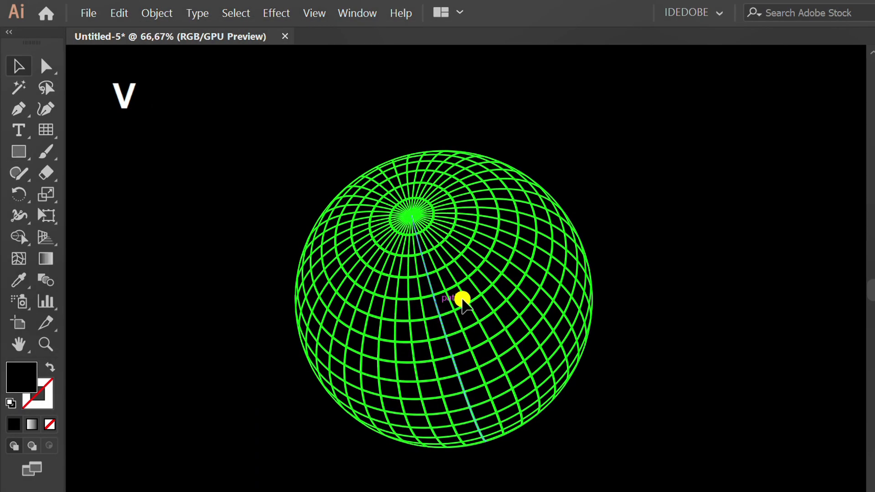
- Select the globe and give its Outer Glow the RGB Green swatch colour
drag(611, 123, 338, 356)
click(270, 12)
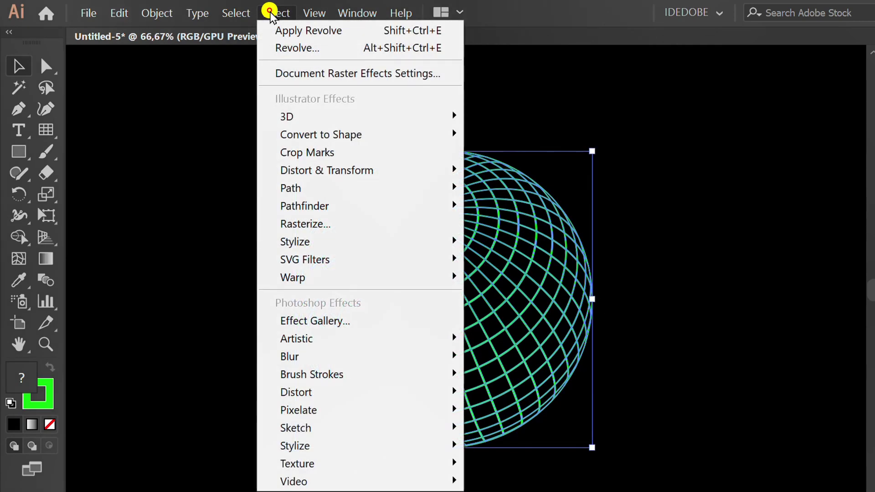
mouse_move(361, 241)
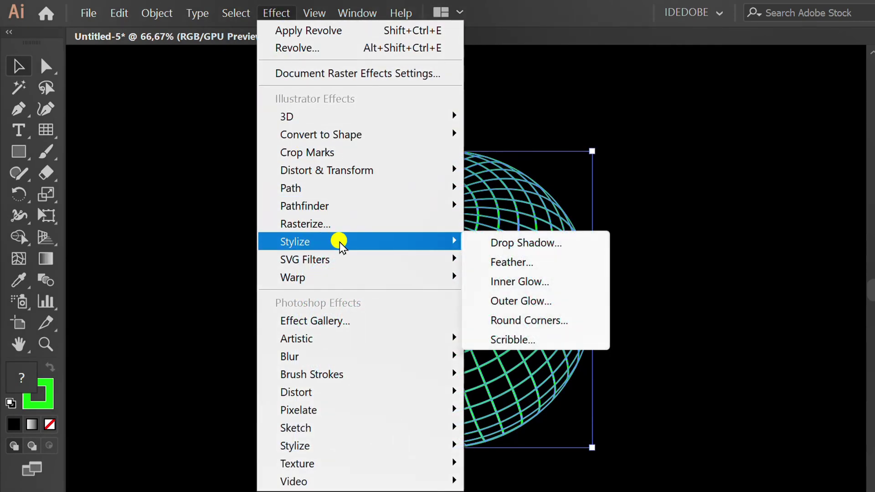
click(546, 303)
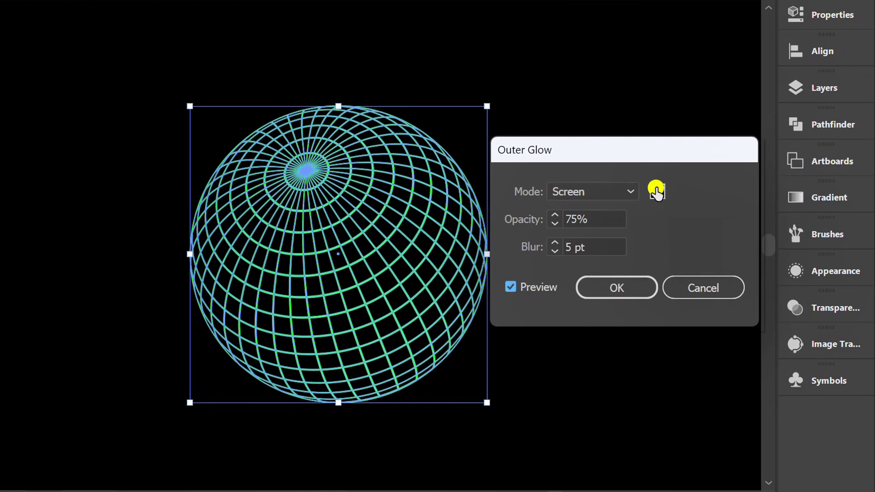
click(657, 192)
click(810, 263)
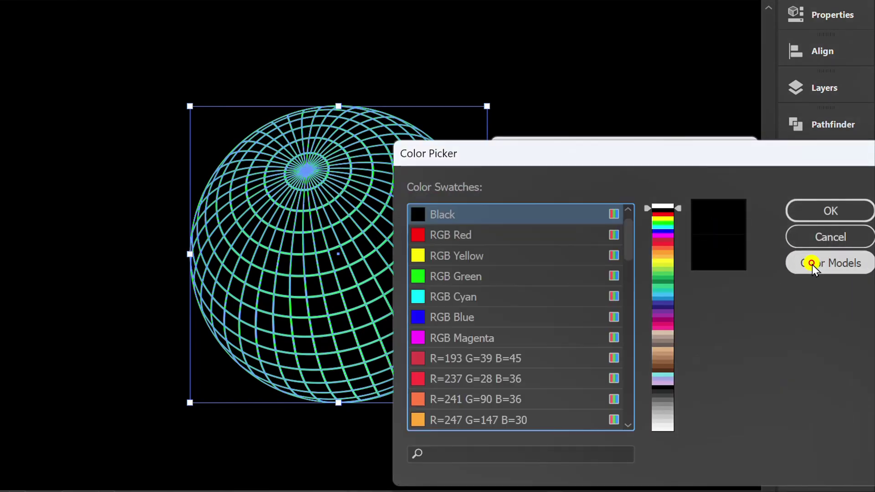
click(458, 276)
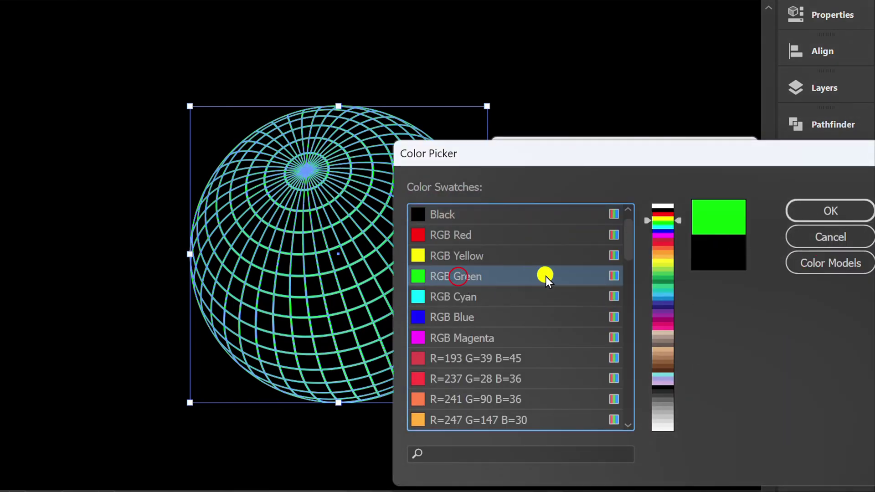
click(795, 210)
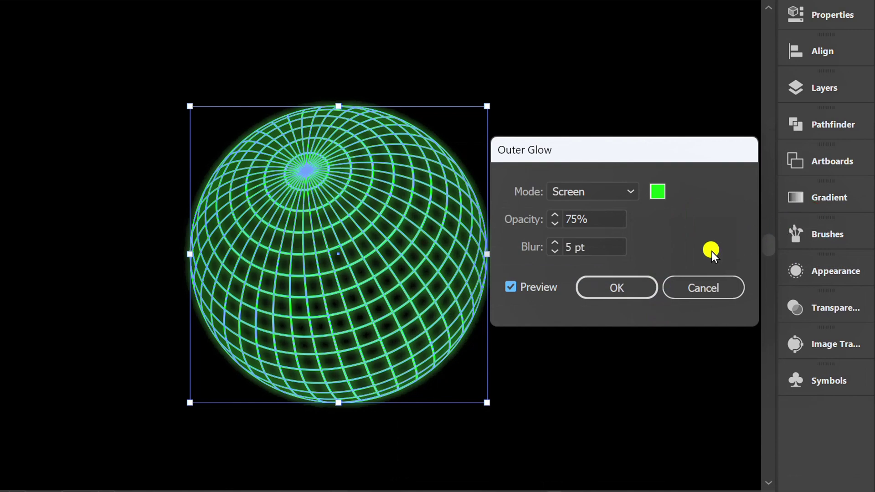
- Set the glow opacity to 100%, apply the effect, and zoom out
drag(594, 220, 547, 220)
text(100)
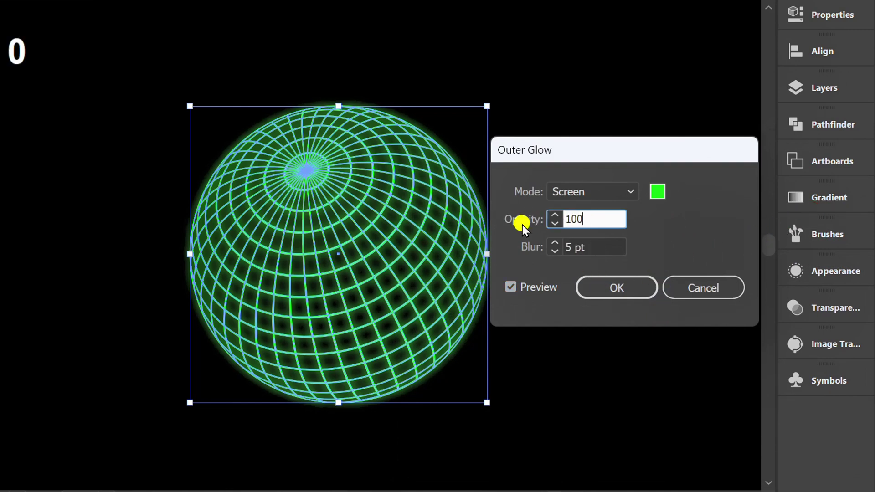
click(613, 292)
click(611, 293)
key(ctrl+minus)
- Draw a flat ellipse of about 328 × 87 pt under the globe with its stroke set to None
click(19, 107)
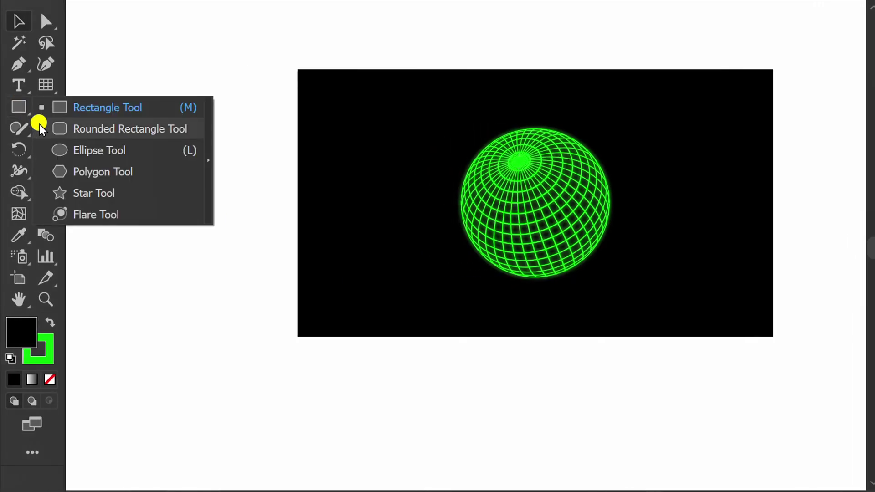
click(90, 151)
key(alt)
scroll(544, 279, up, 3)
scroll(545, 279, up, 2)
drag(312, 278, 677, 371)
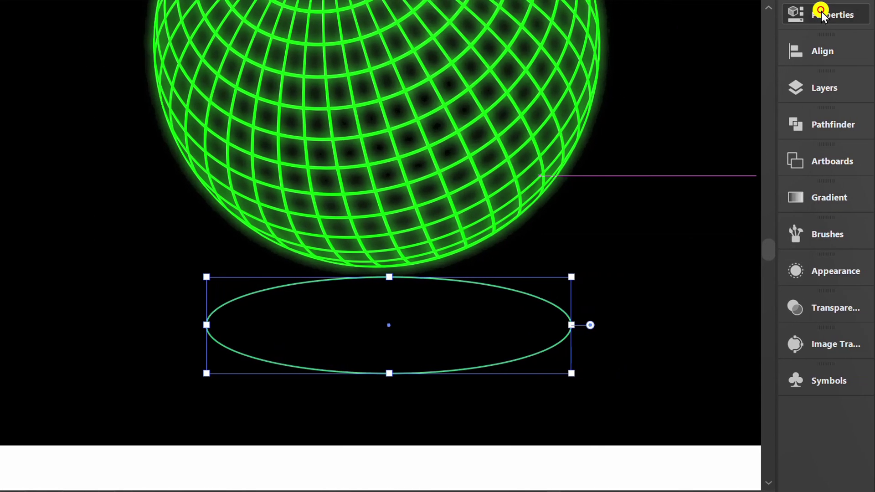
click(821, 11)
click(570, 218)
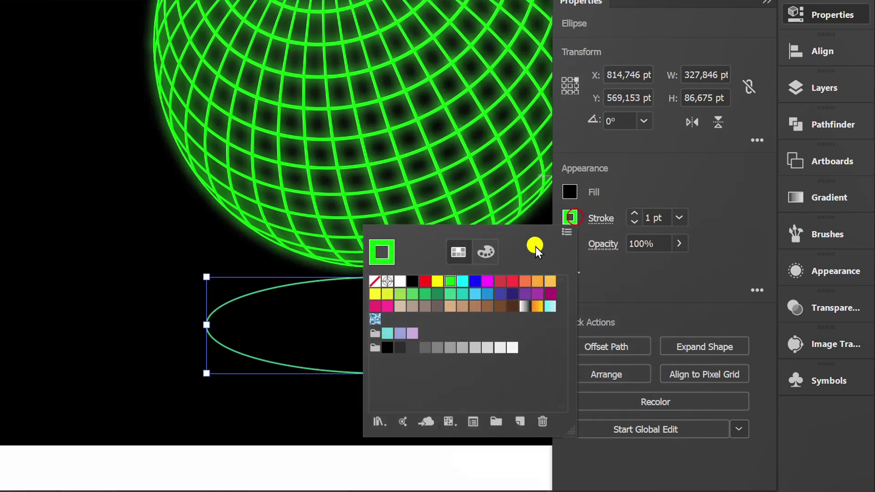
click(374, 284)
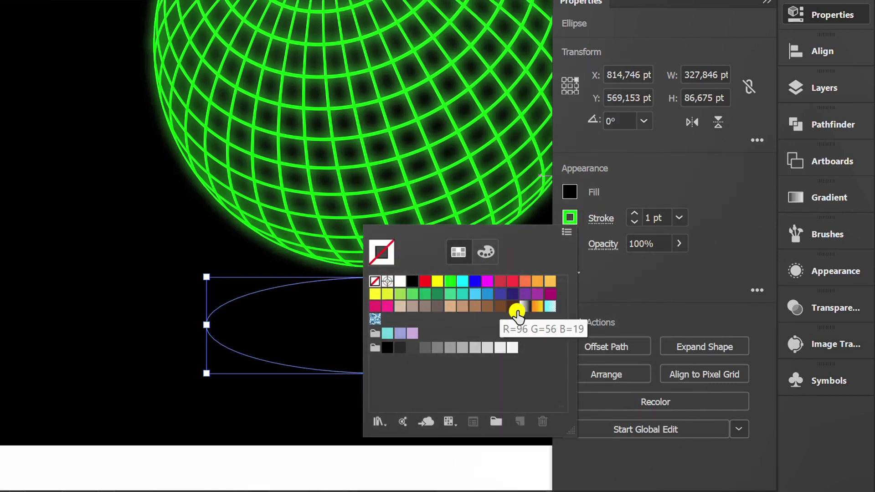
- Fill the ellipse with a radial gradient and make its centre stop green
click(826, 198)
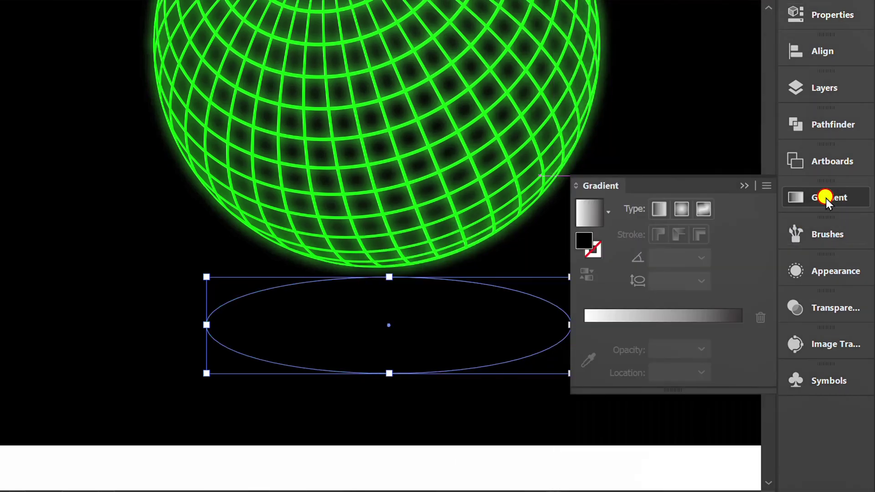
click(590, 214)
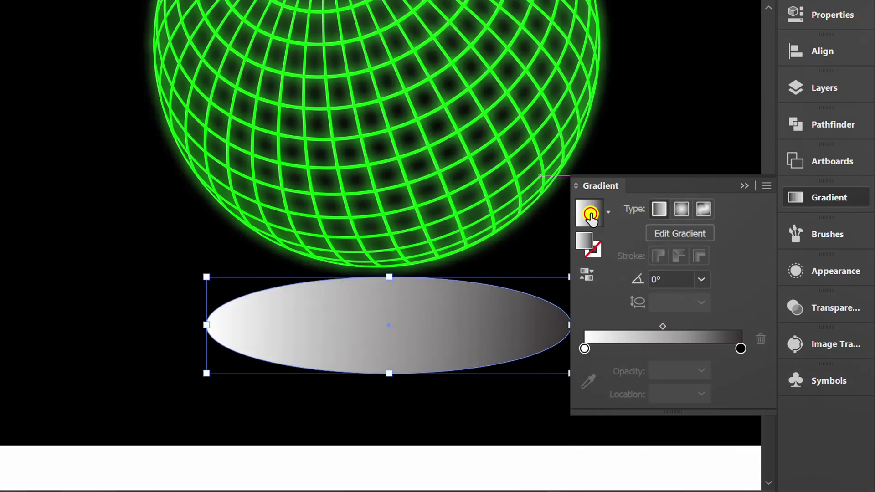
click(682, 209)
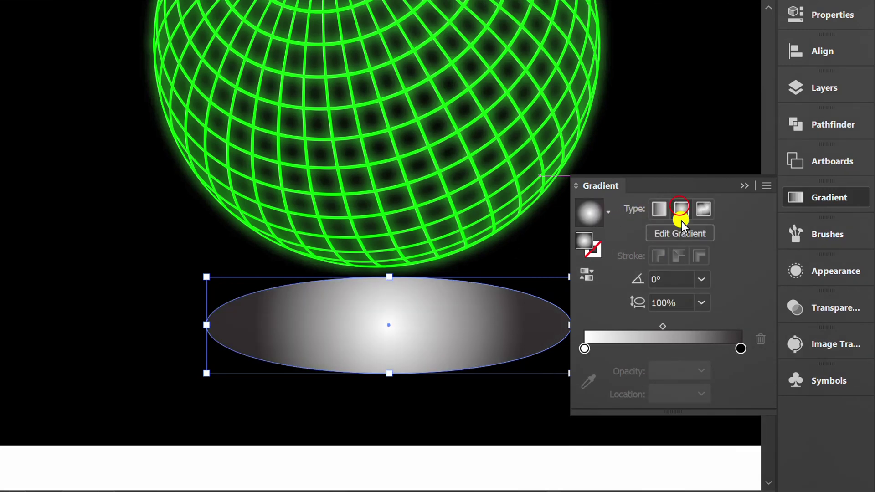
double_click(582, 349)
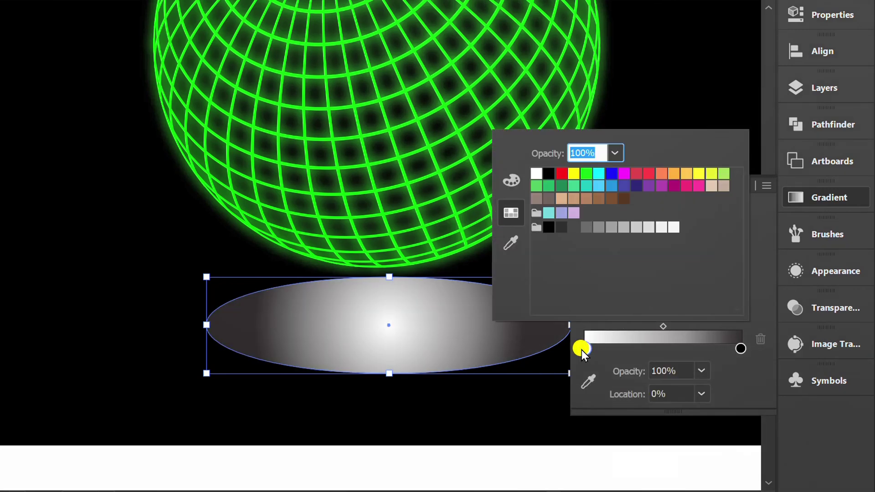
click(586, 174)
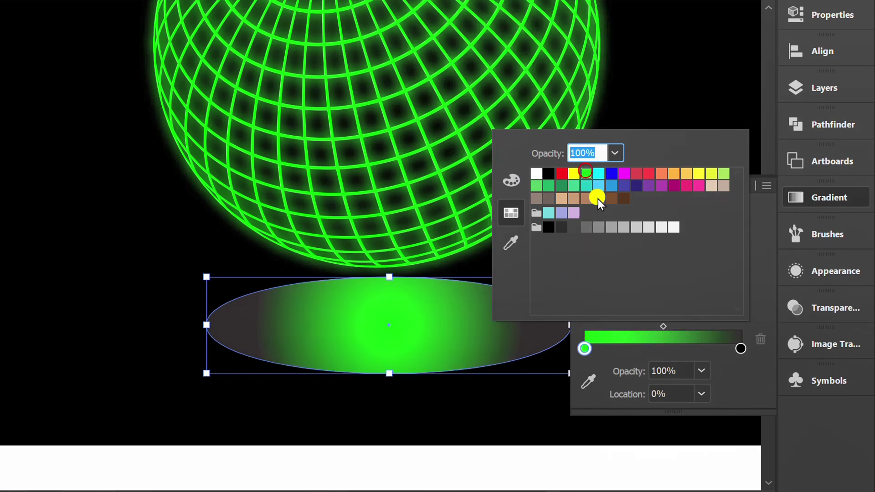
click(735, 375)
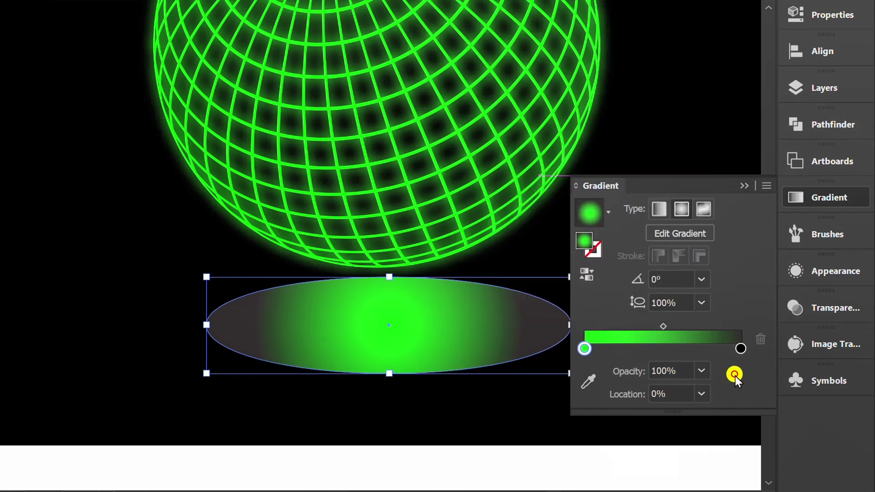
- Make the gradient's outer stop black at 0% opacity
double_click(740, 349)
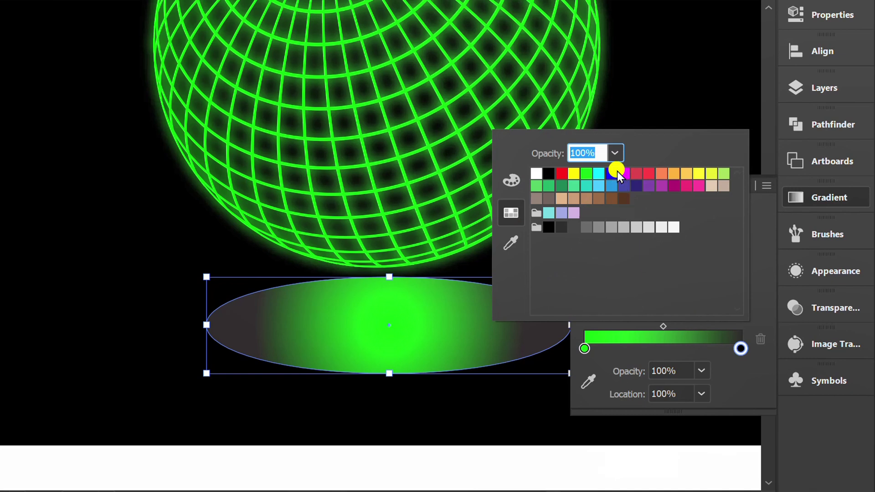
click(548, 175)
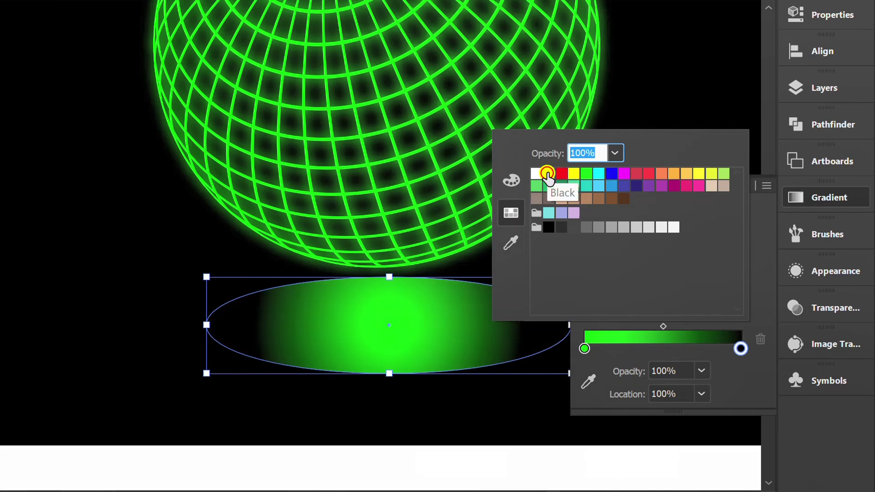
click(615, 153)
click(636, 171)
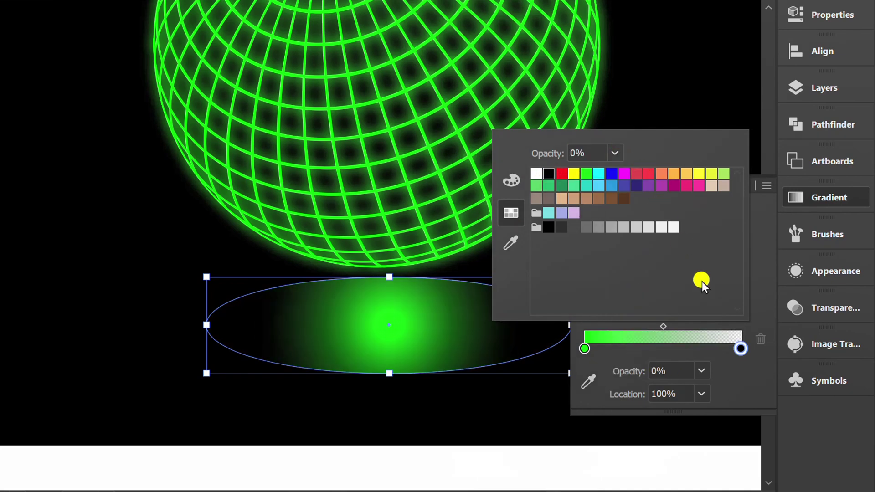
click(745, 385)
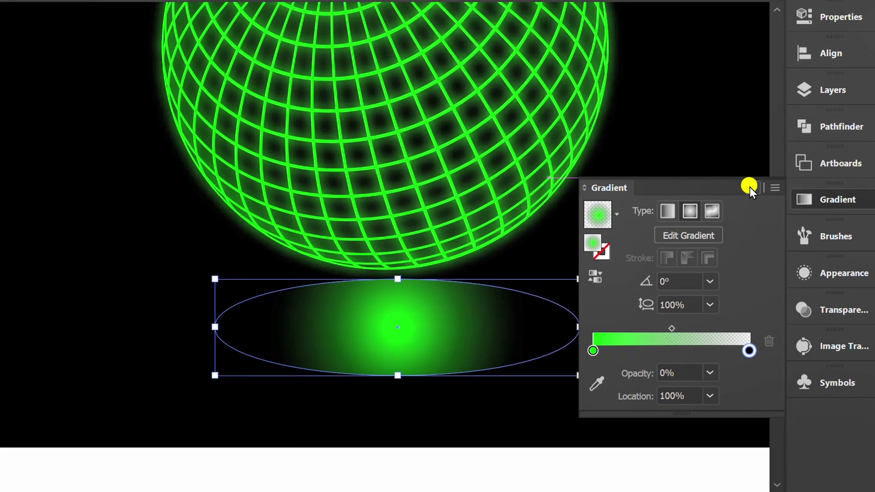
- Flatten and widen the radial gradient with the Gradient tool, then nudge the ellipse under the globe
click(745, 186)
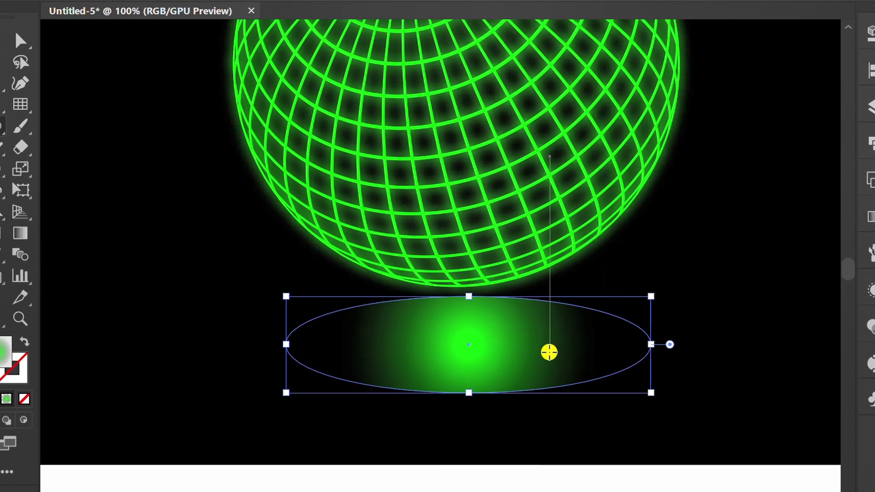
key(g)
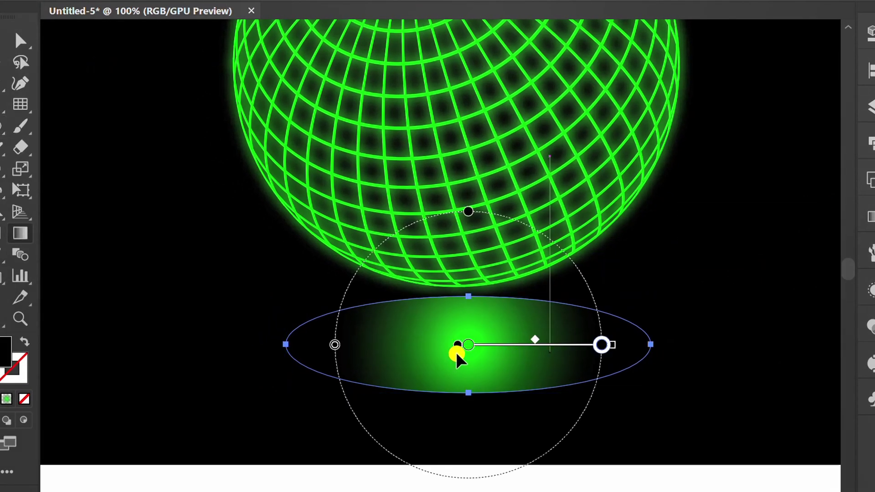
drag(468, 213, 467, 303)
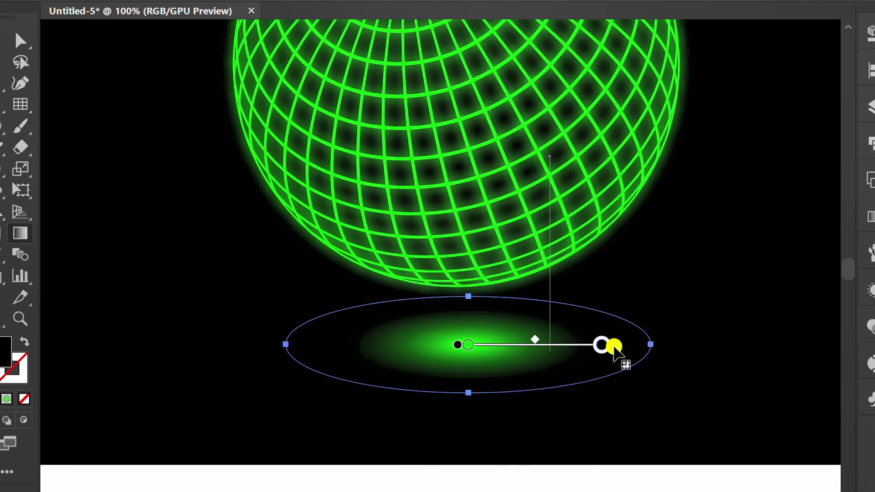
drag(613, 347, 622, 345)
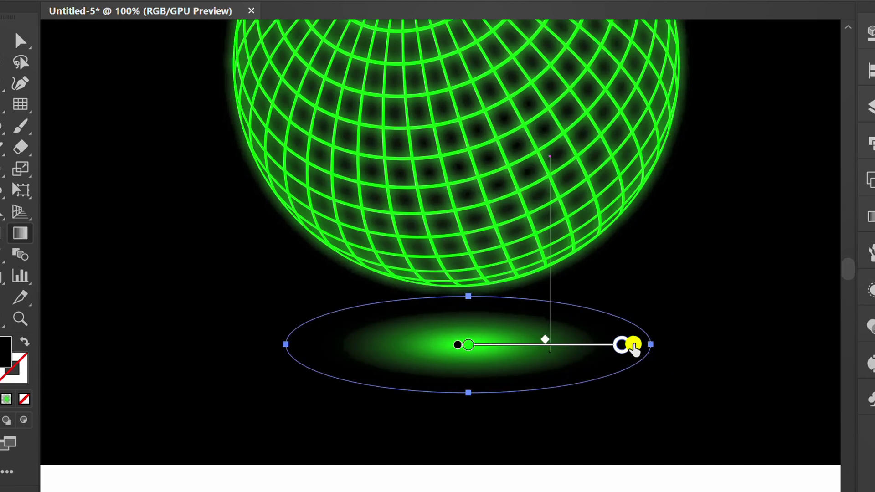
drag(633, 345, 635, 345)
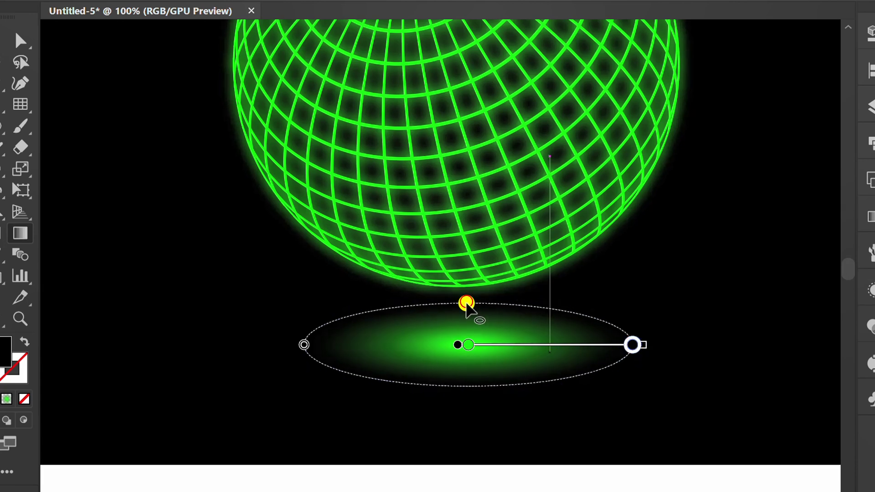
key(v)
drag(468, 338, 458, 300)
- Deselect everything and fit the whole artboard in the window
key(ctrl+shift+a)
key(ctrl+0)
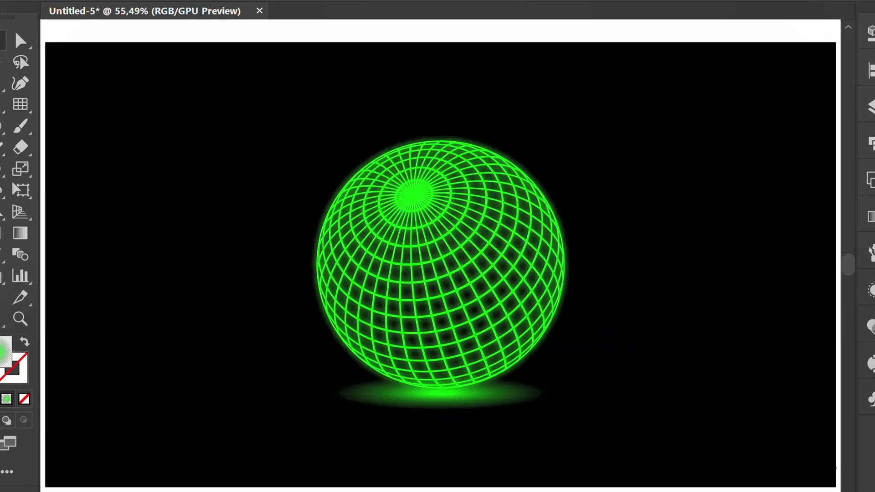